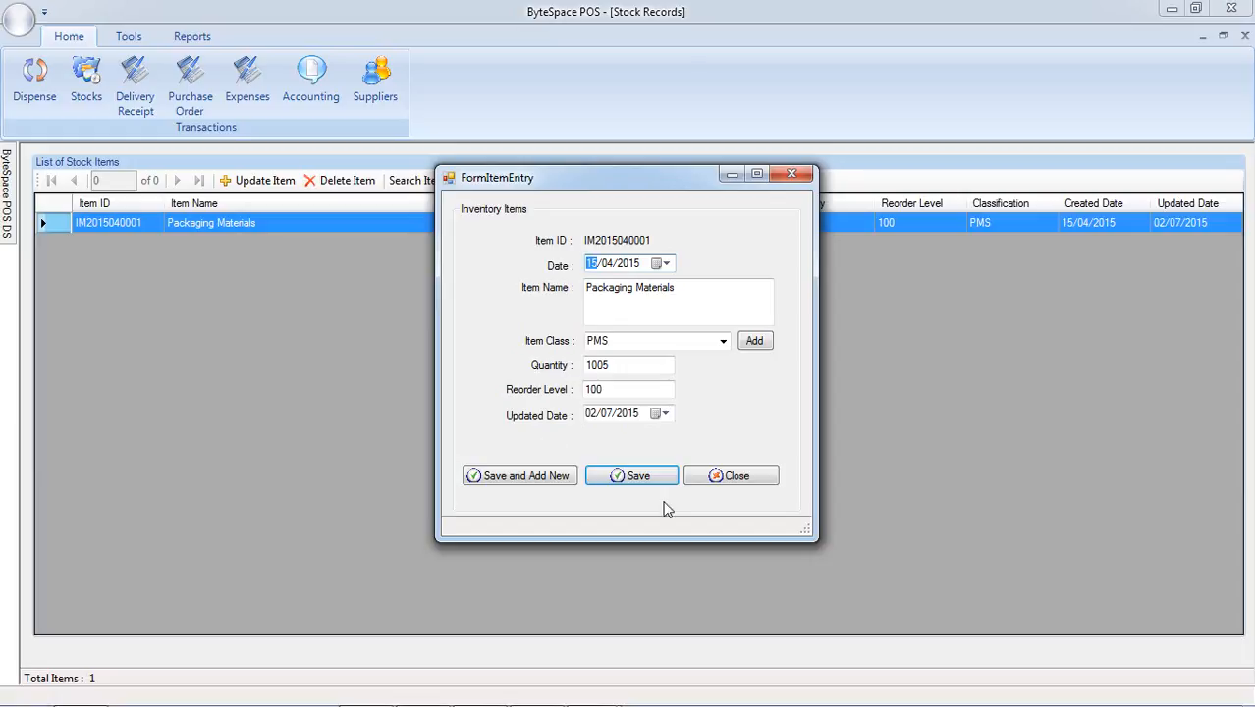
Close the Packaging Materials item form and review the purchase order list and the delivery receipt list.
click(736, 478)
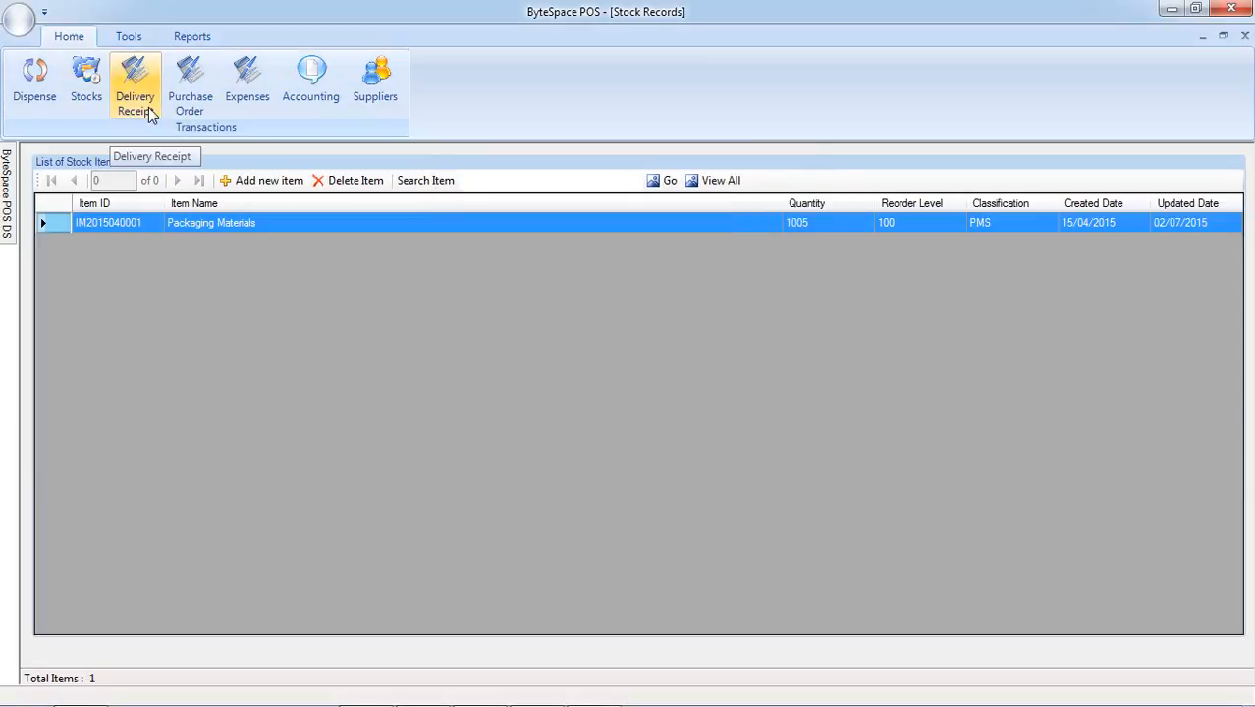
click(189, 110)
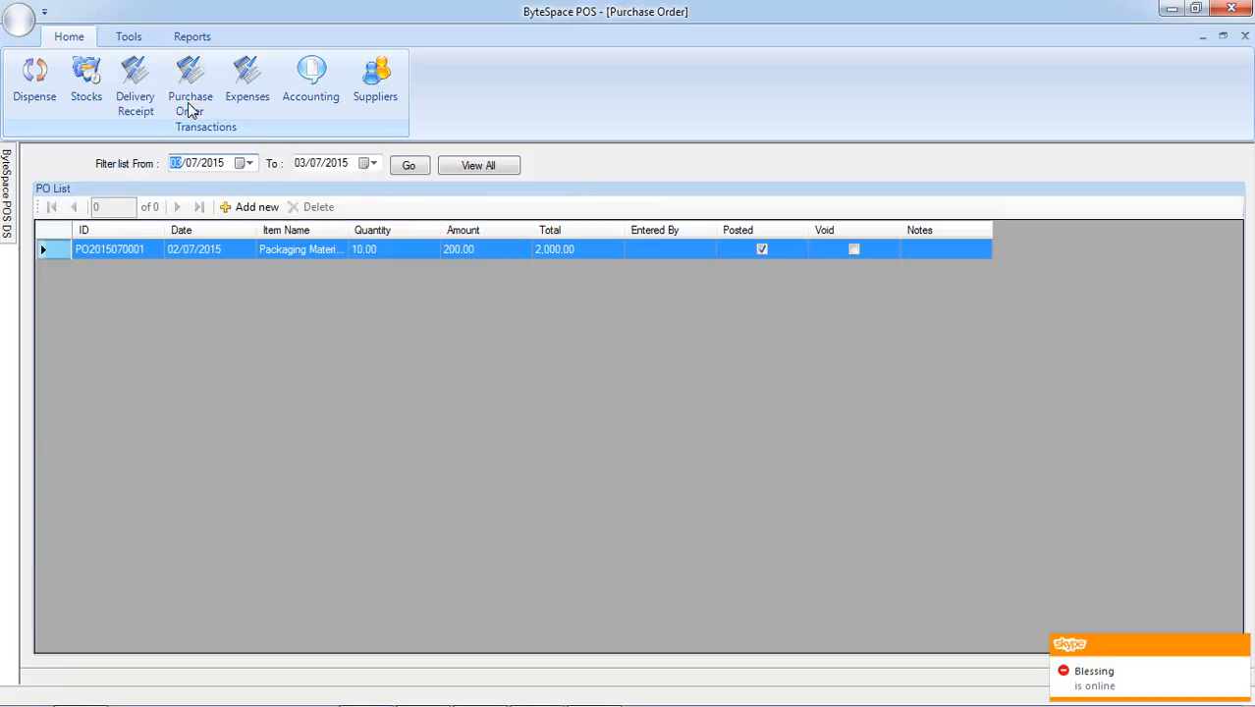
click(140, 99)
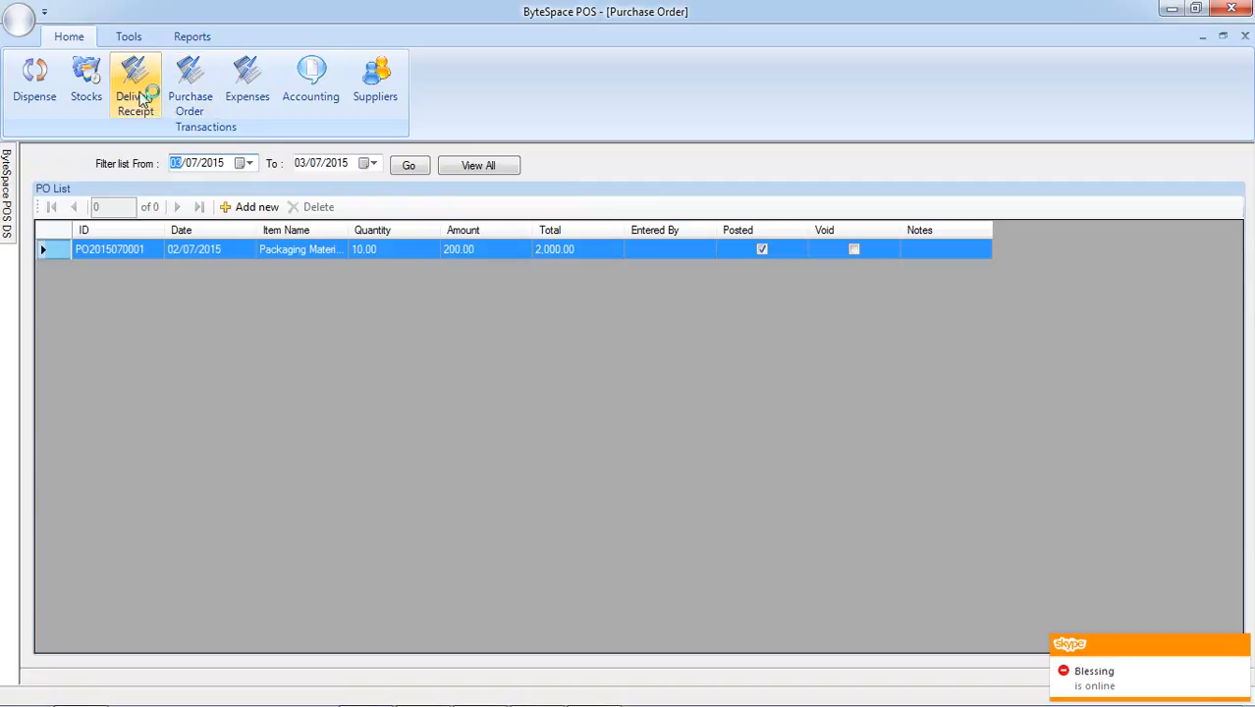
click(141, 98)
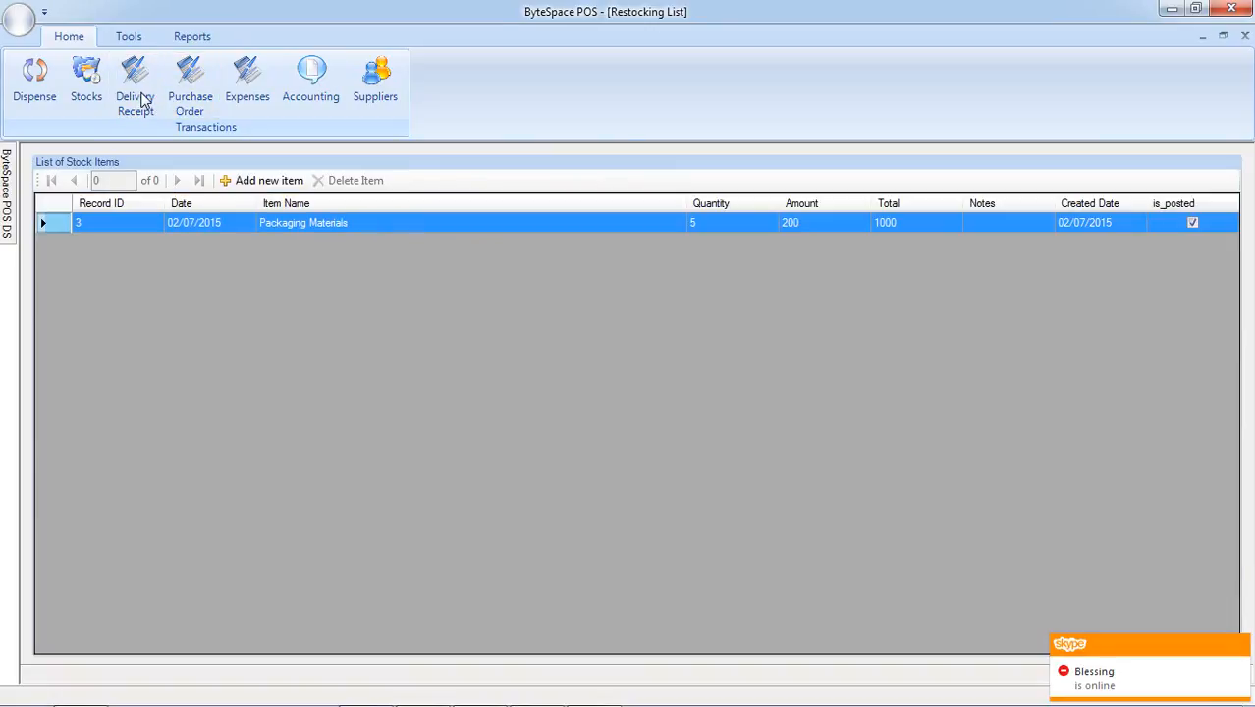
Set the stock quantity of Packaging Materials to 1000 and save the item.
click(88, 99)
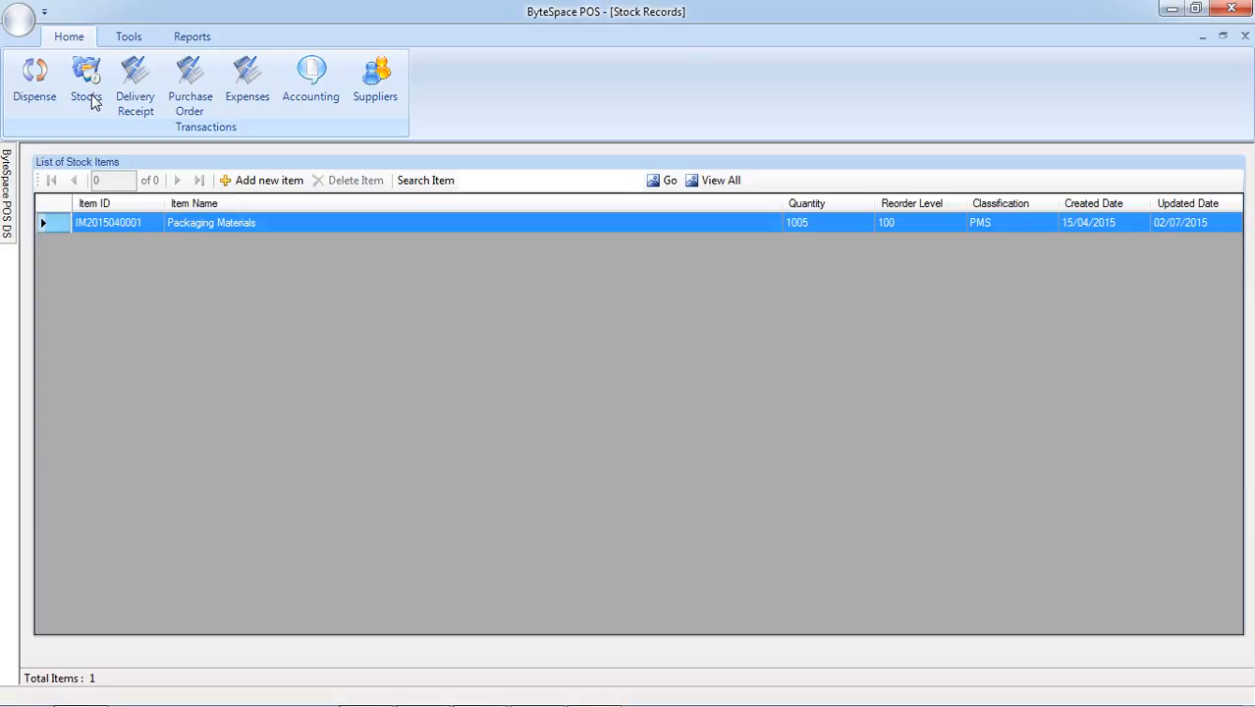
click(227, 225)
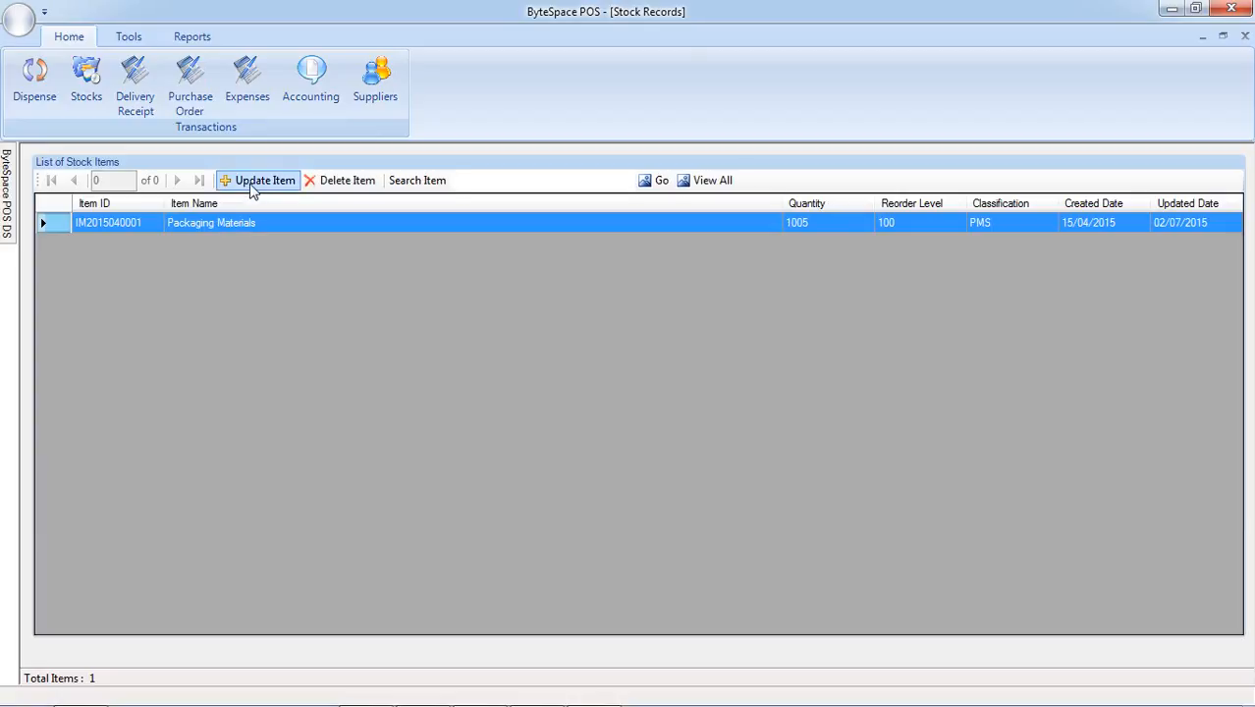
click(252, 184)
double_click(612, 368)
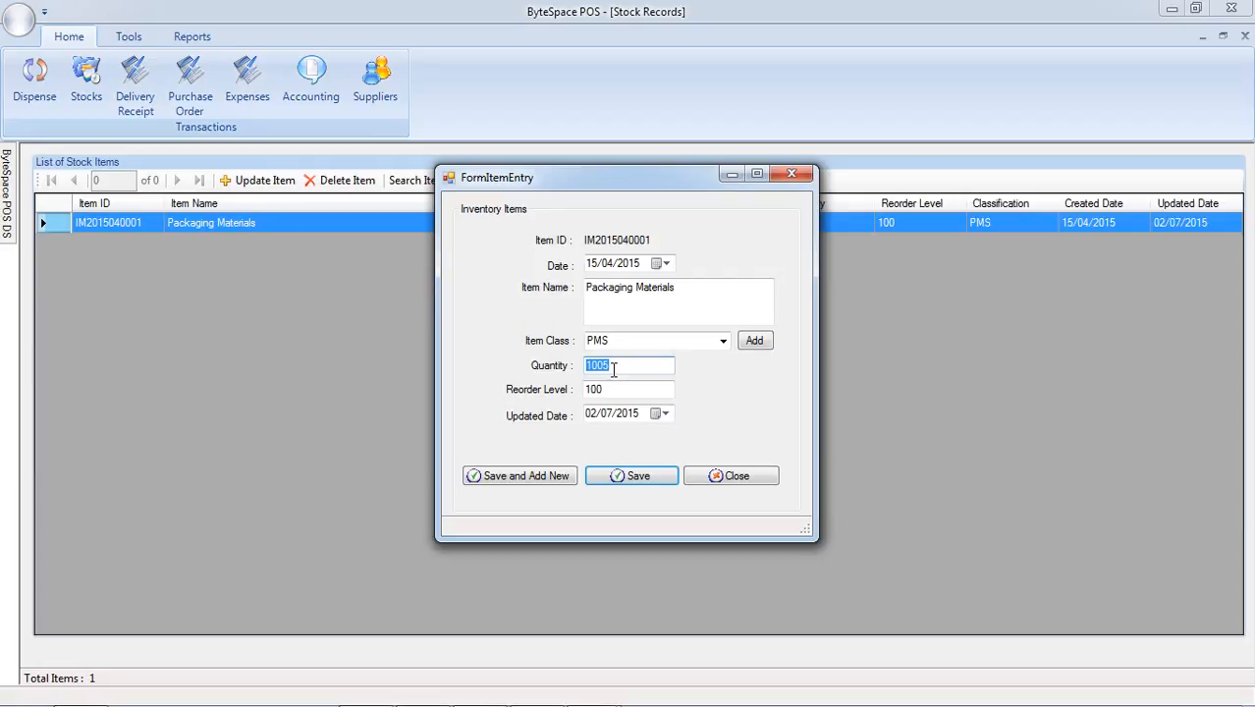
text(1000)
click(634, 477)
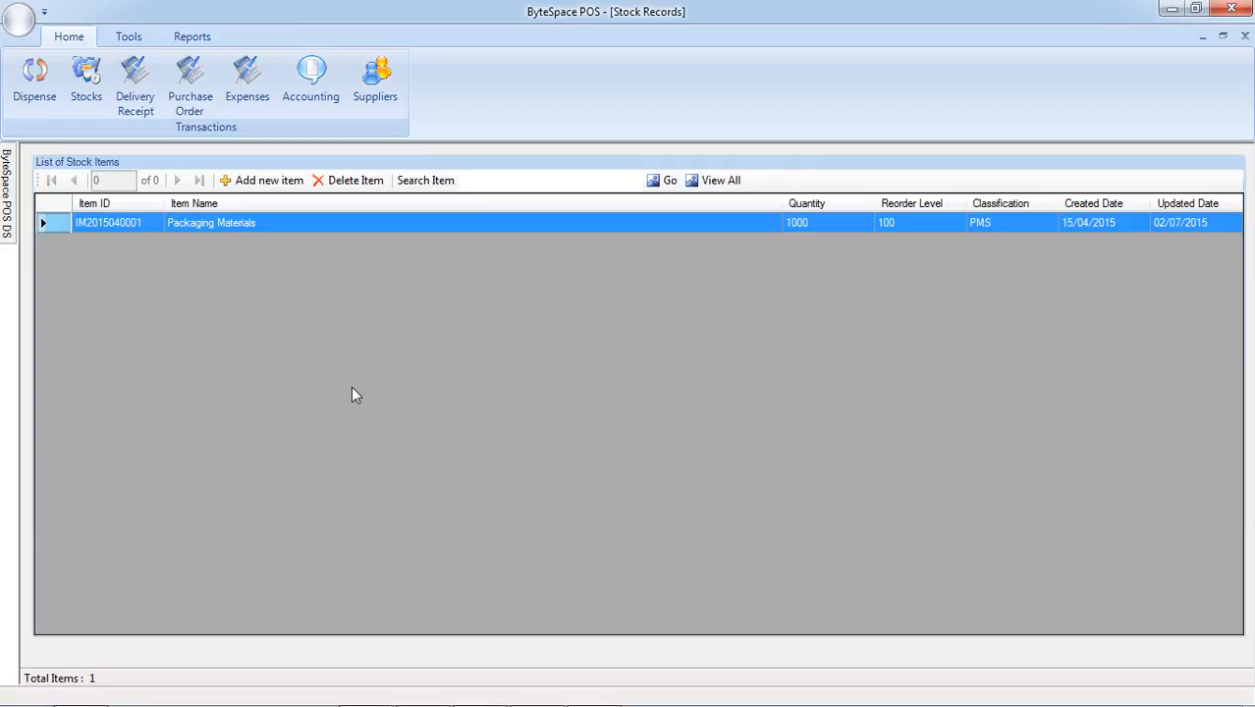
Start a new purchase order for Packaging Materials with the expense type Purchases.
click(189, 86)
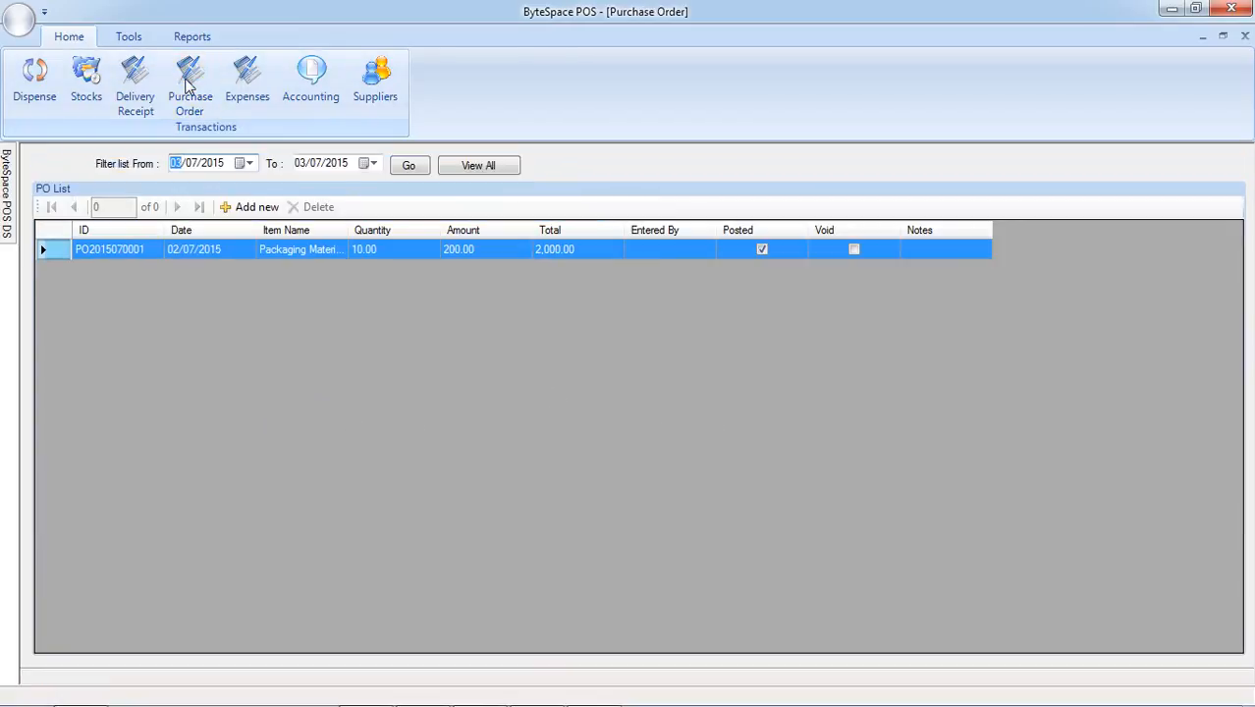
click(253, 207)
click(638, 288)
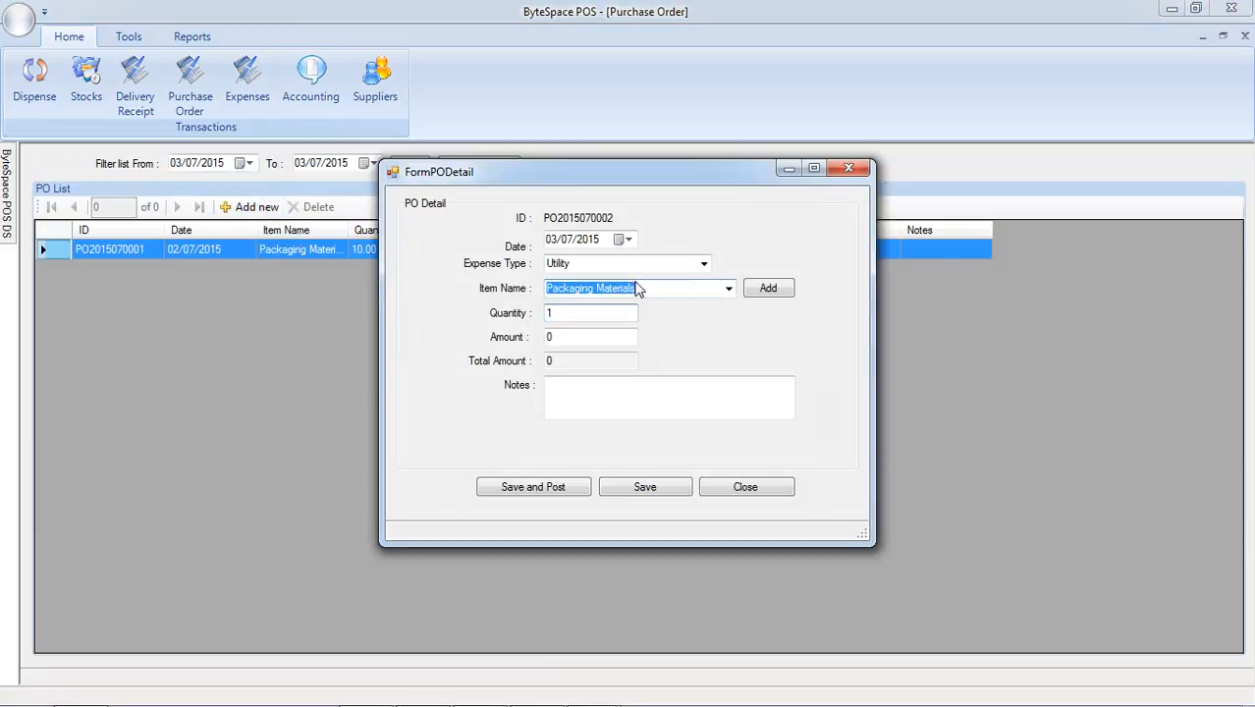
click(702, 263)
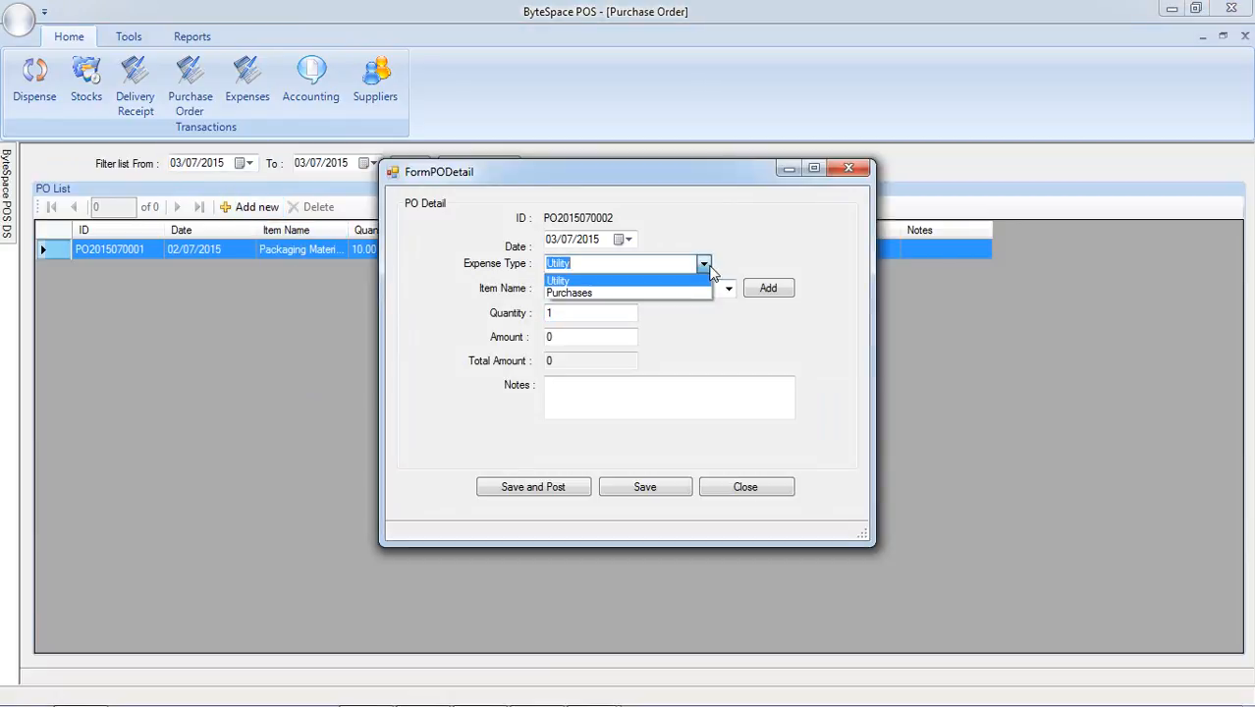
click(610, 293)
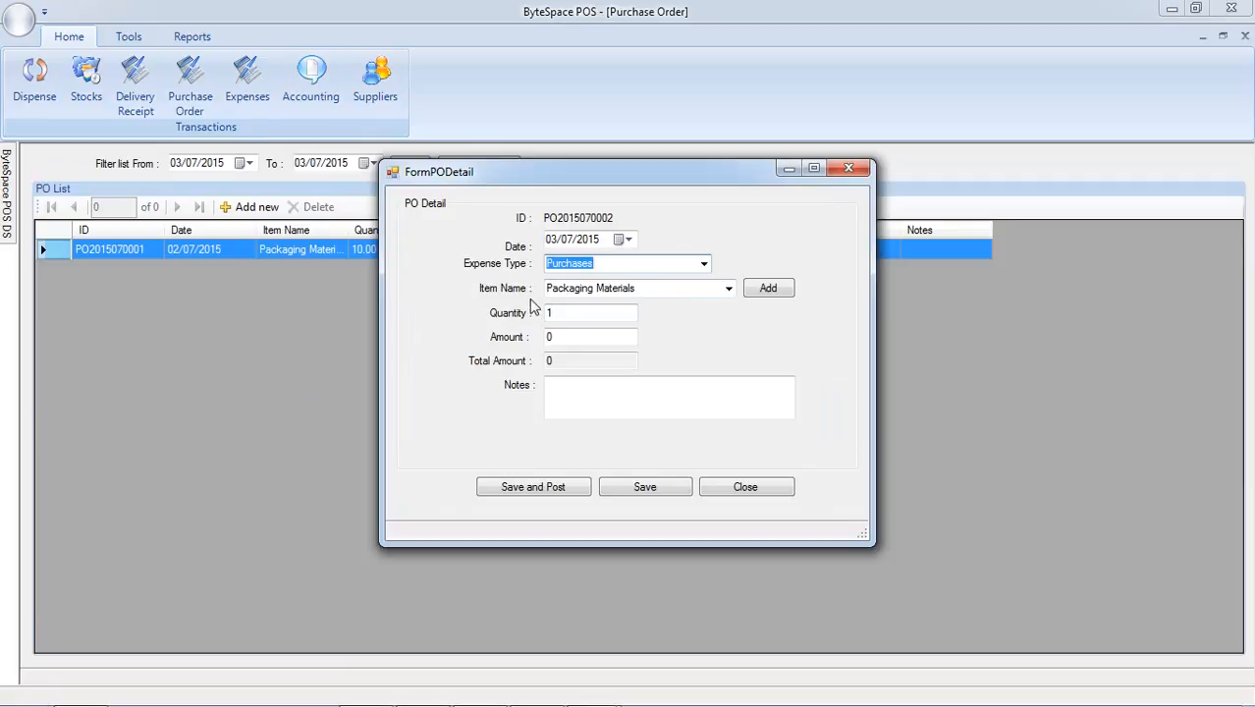
Set the purchase order's quantity to 100 and amount to 25, and save it without posting.
double_click(566, 312)
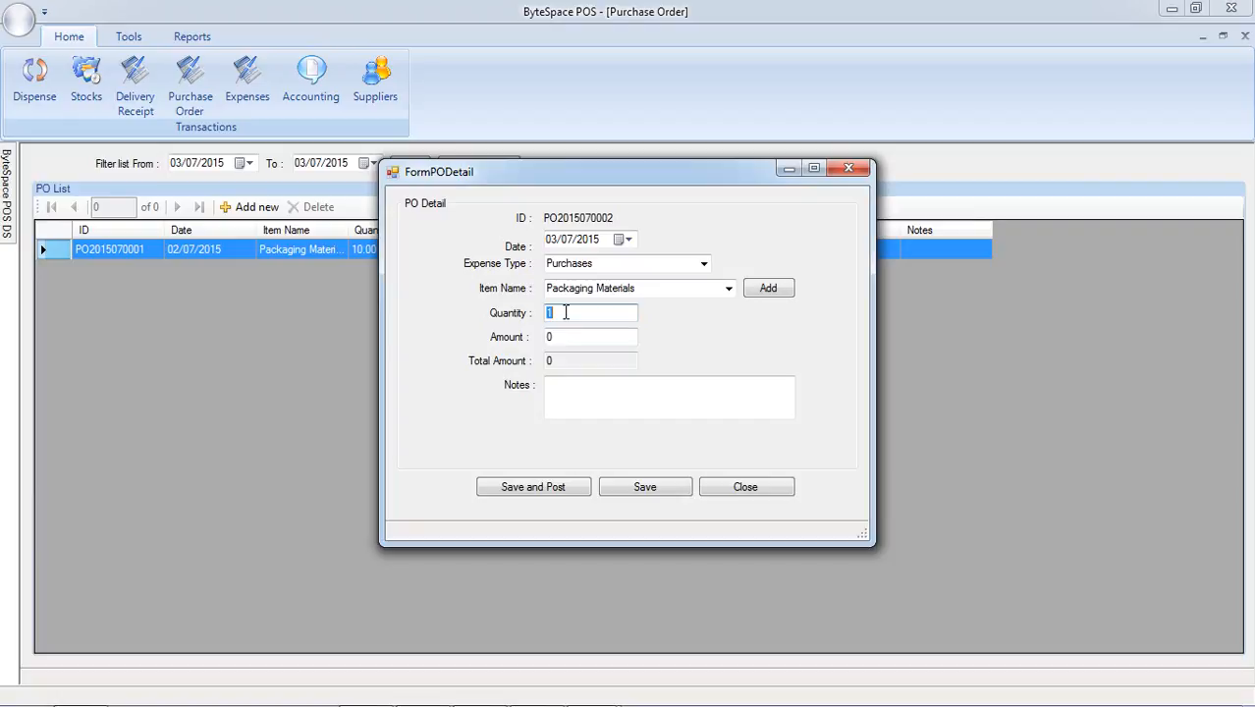
text(100)
double_click(563, 336)
text(2)
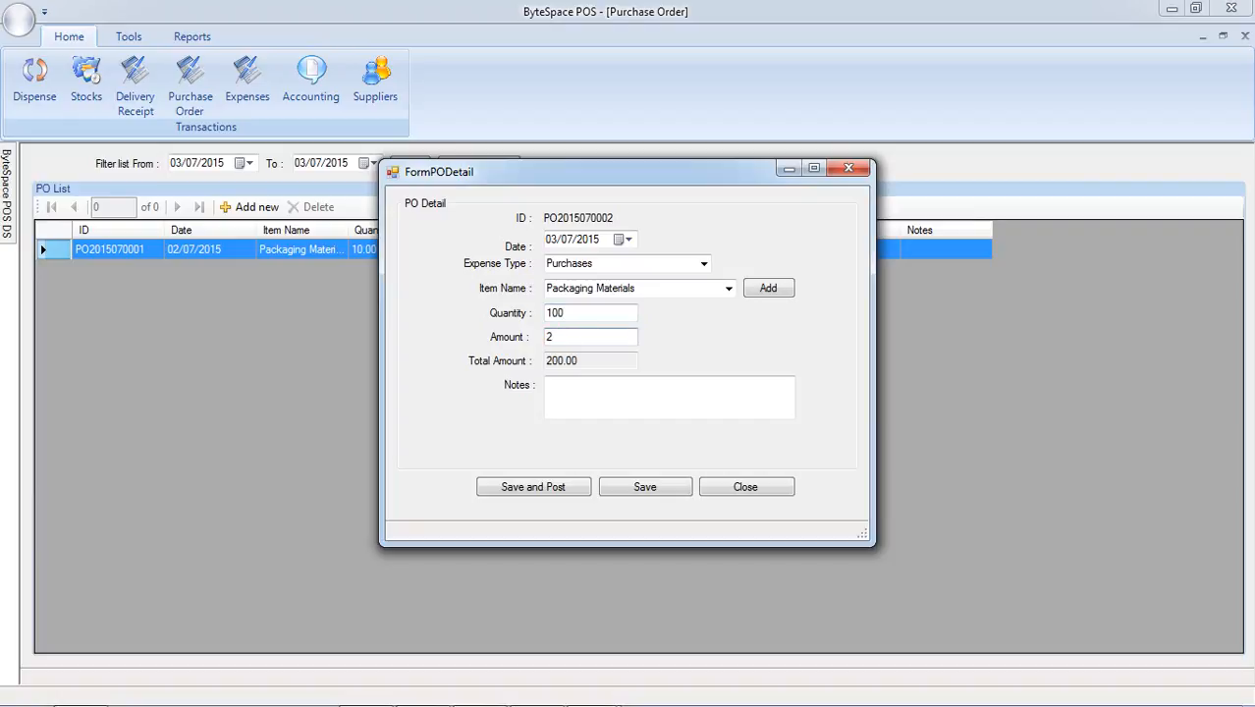
text(5)
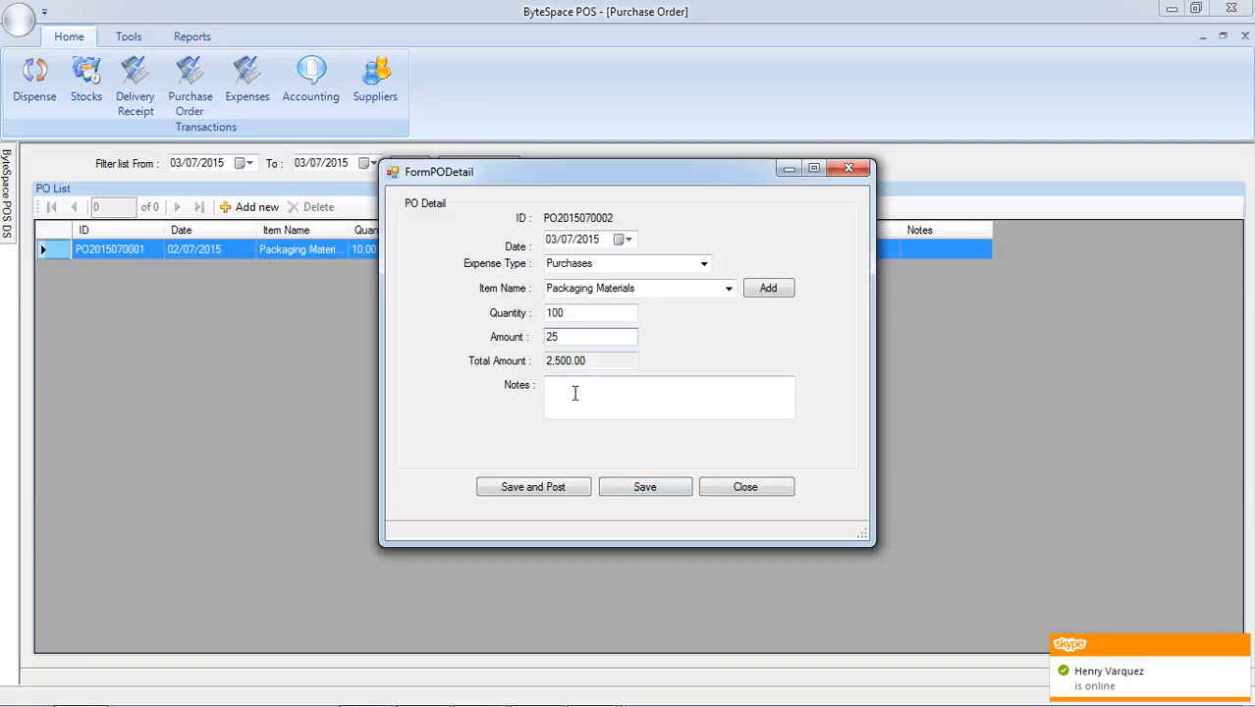
click(639, 494)
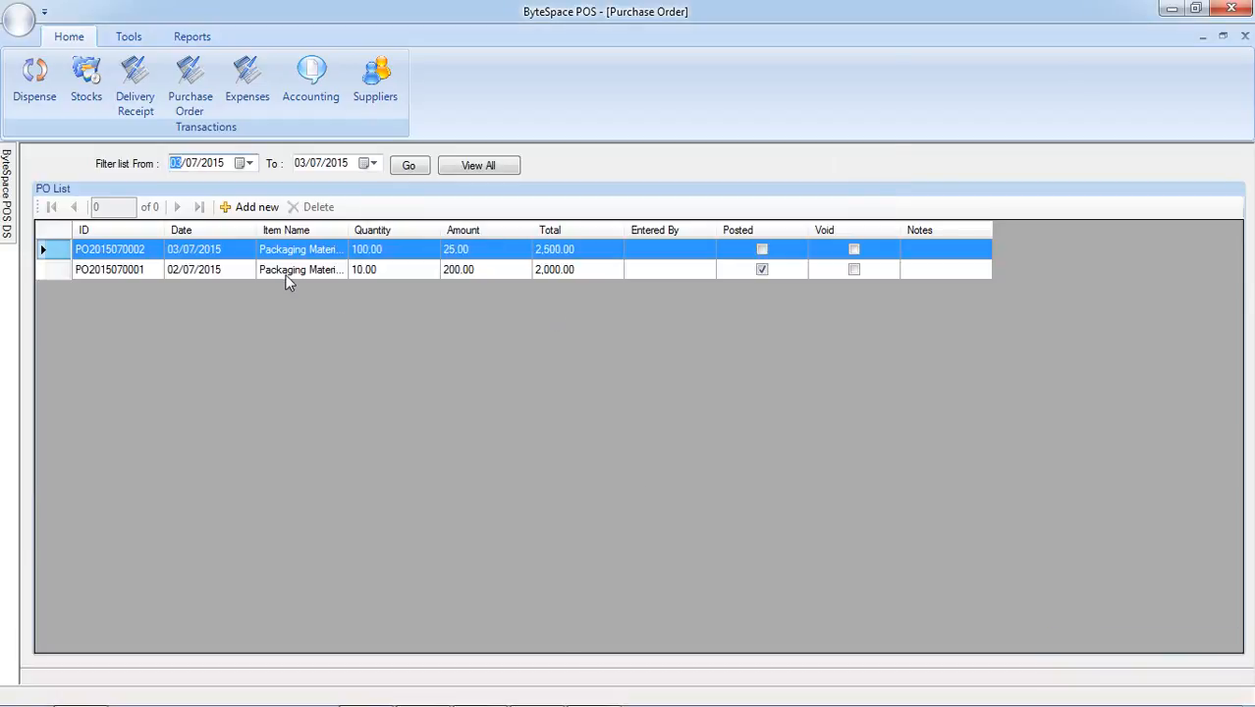
Open the unposted Packaging Materials purchase order dated 03/07/2015 for updating, and save and post it.
click(275, 253)
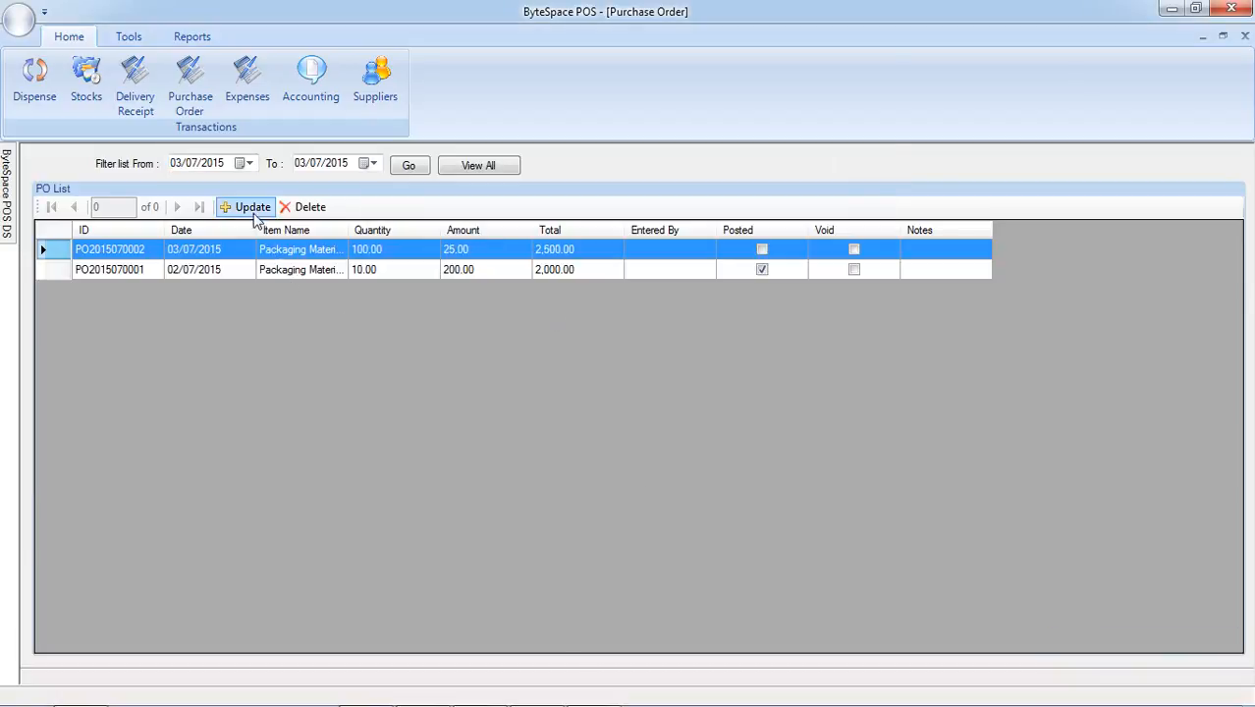
click(254, 207)
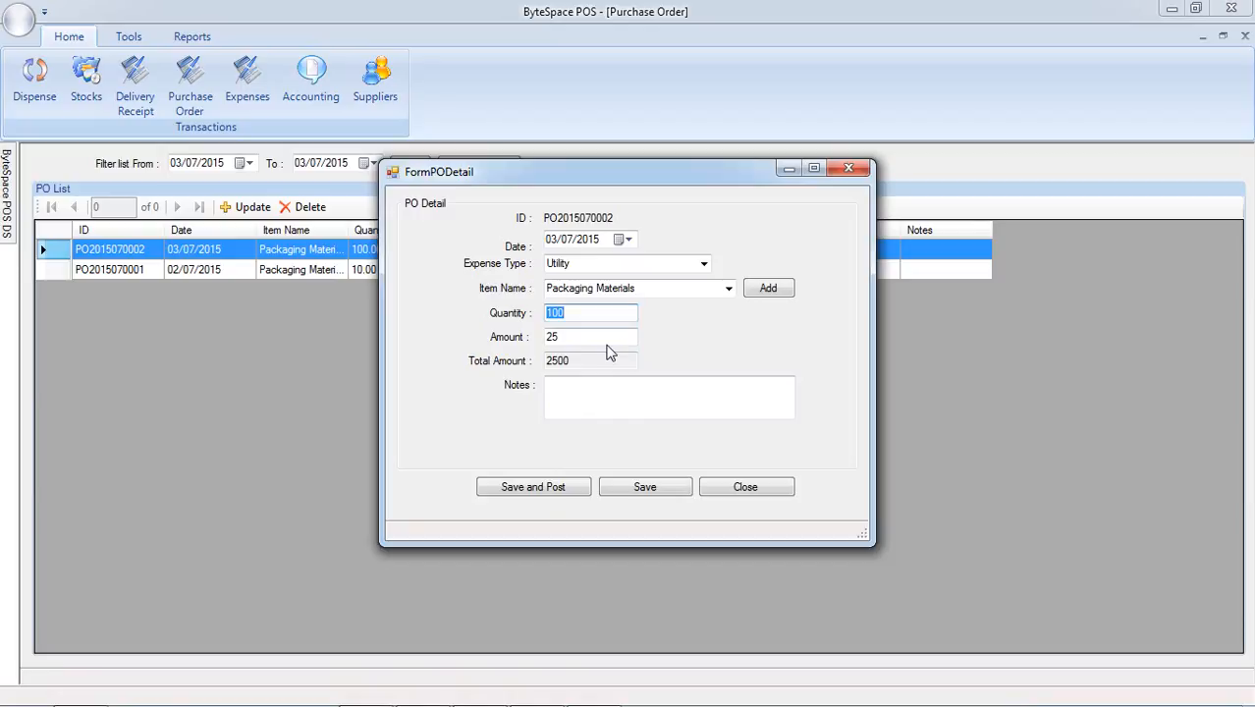
click(571, 388)
click(533, 488)
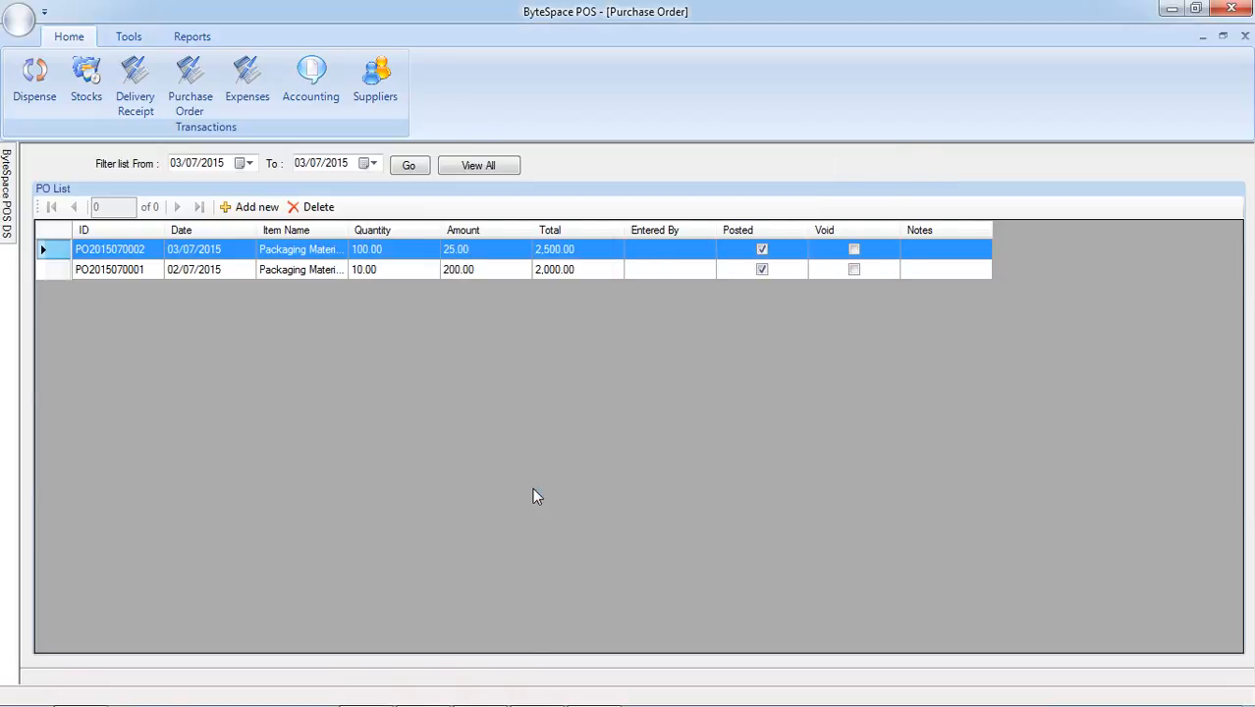
Reopen the posted purchase order dated 03/07/2015 to check whether its fields are editable, and close it.
click(277, 251)
click(249, 208)
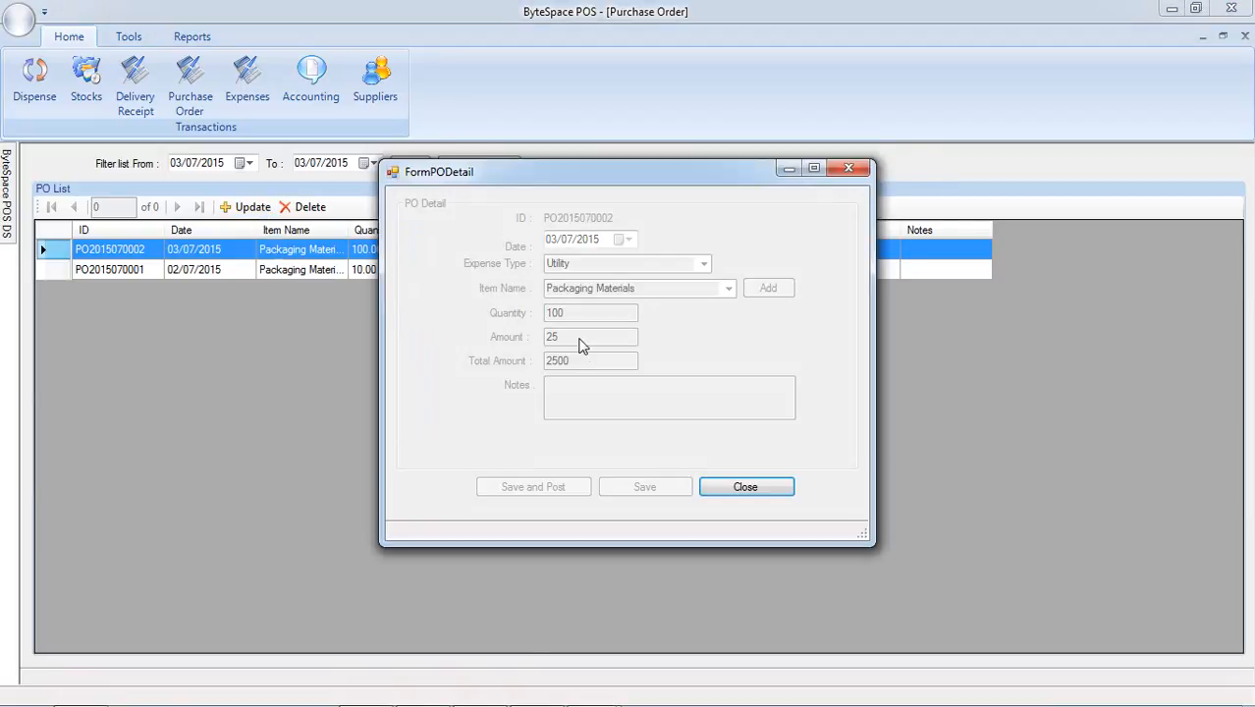
click(743, 488)
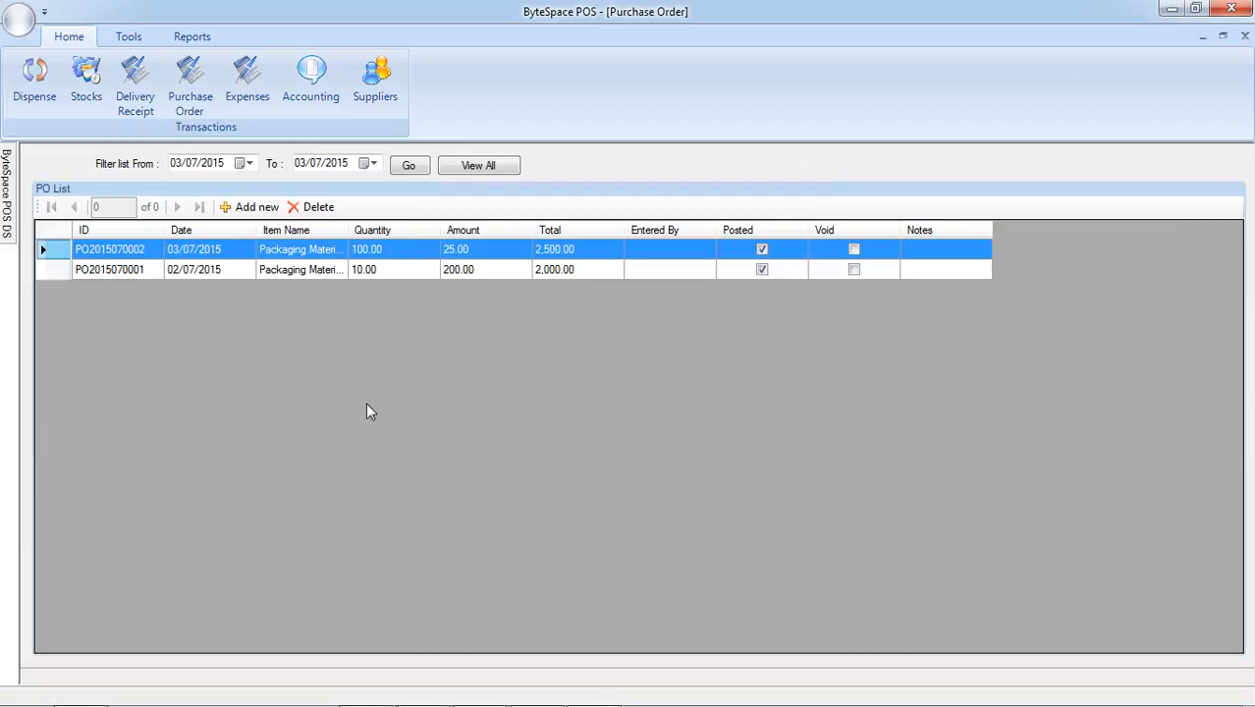
Start a new delivery receipt and fill it from the purchase order dated 03/07/2015 for 100 Packaging Materials.
click(130, 93)
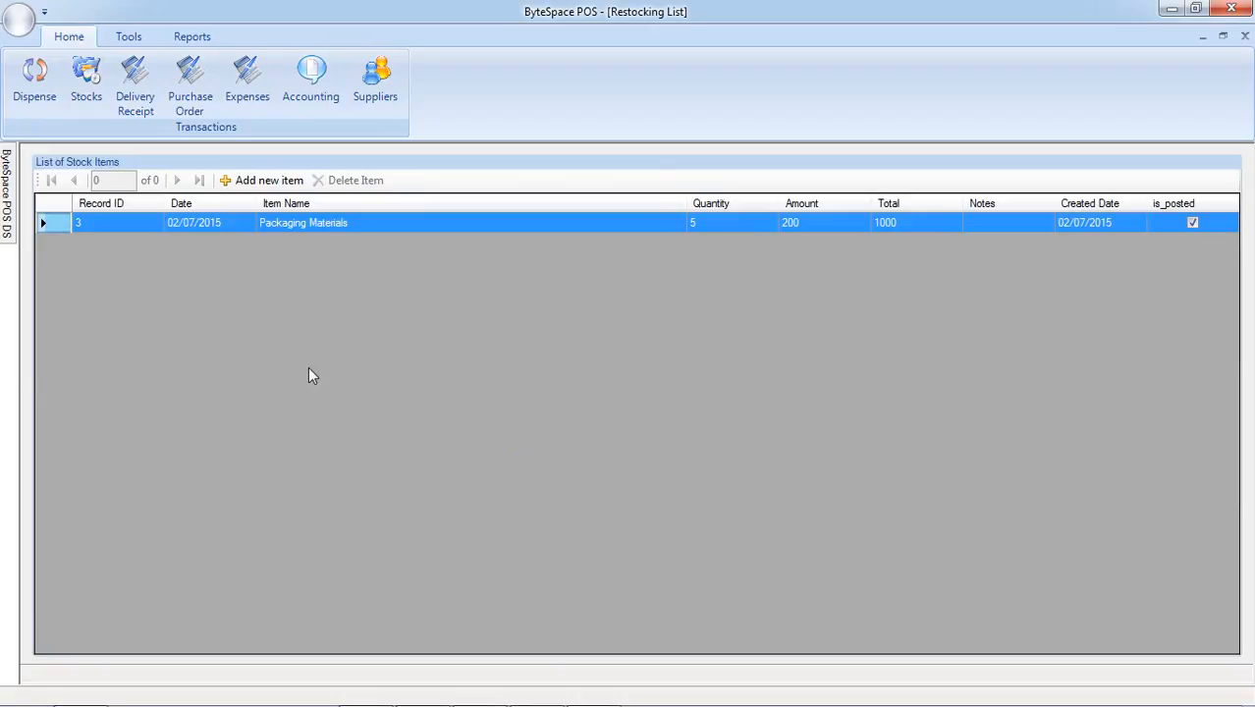
click(275, 186)
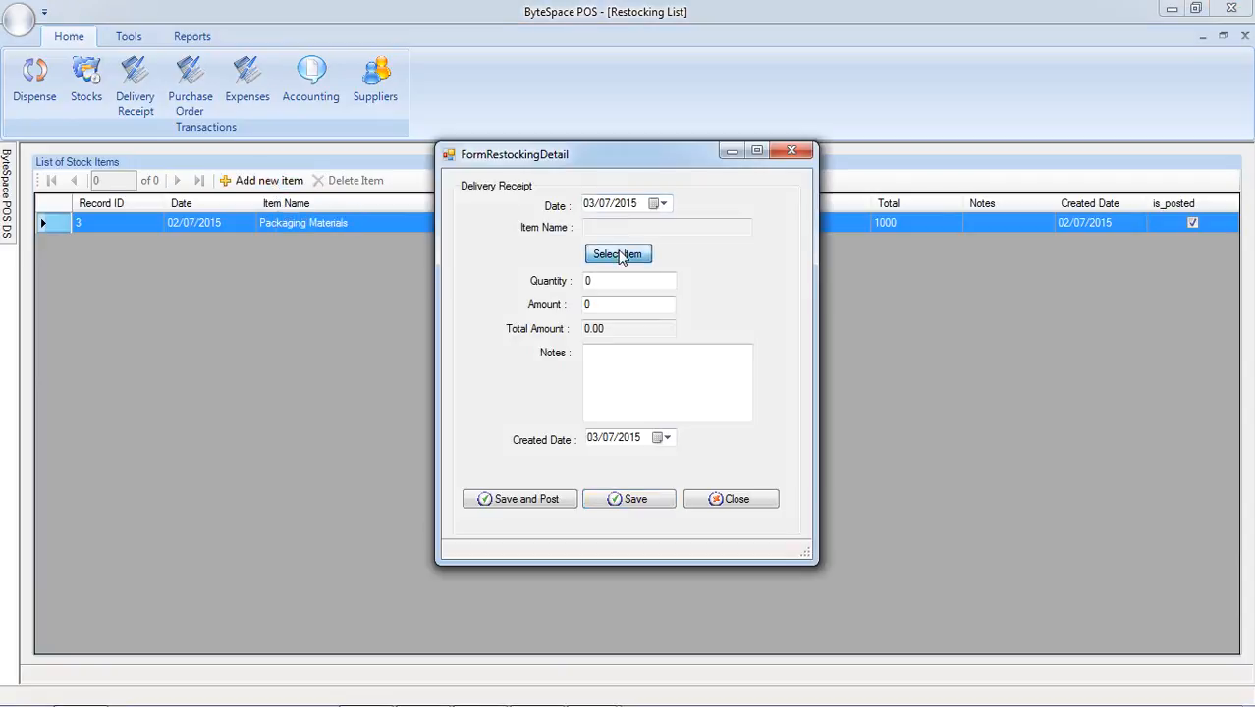
click(618, 255)
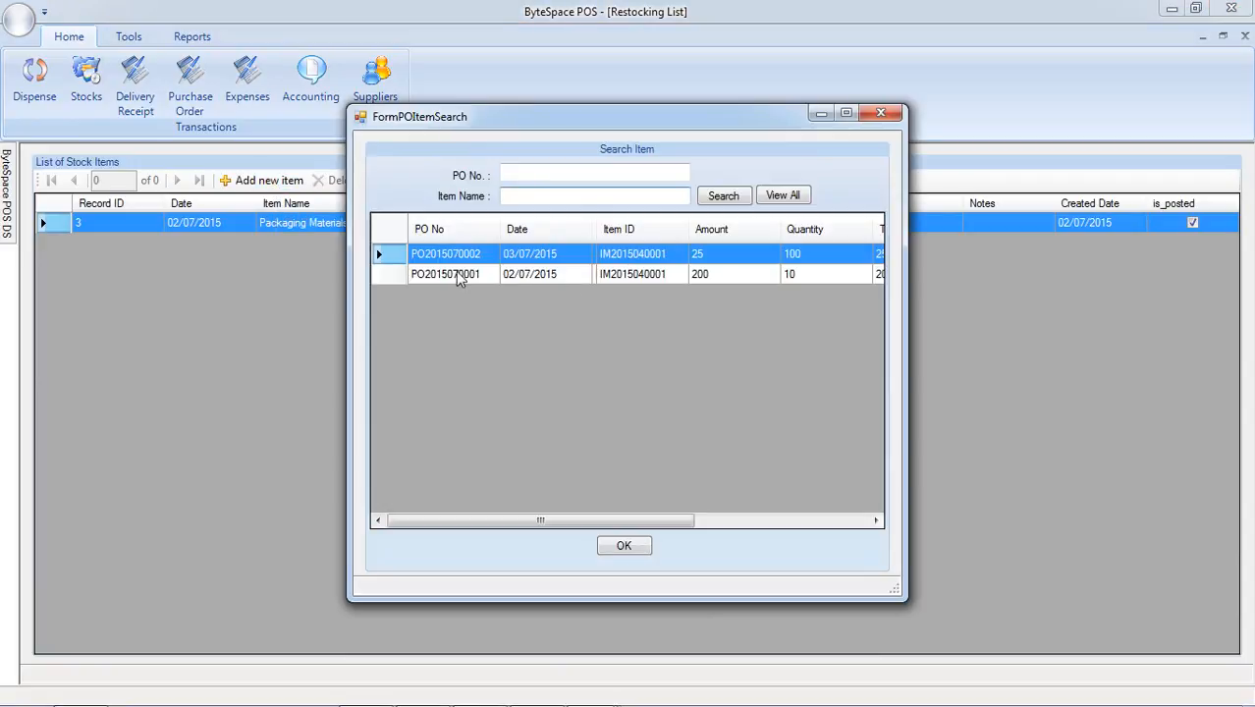
click(432, 256)
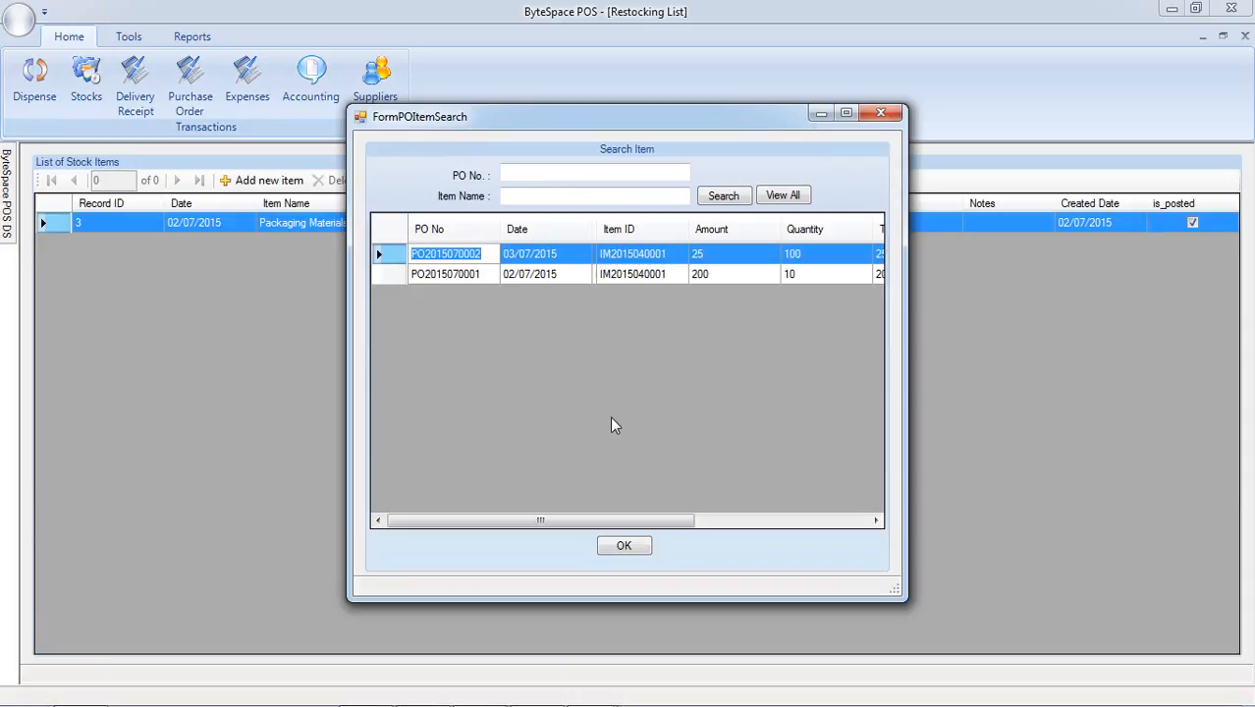
click(535, 256)
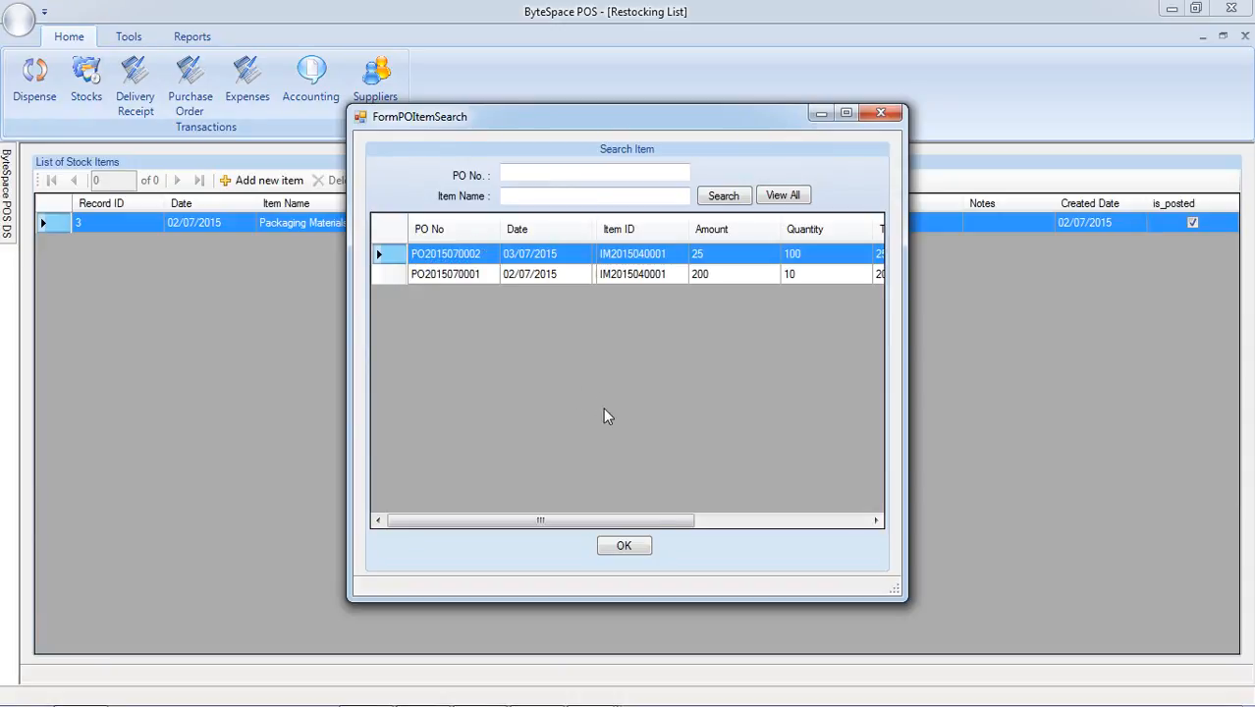
click(625, 547)
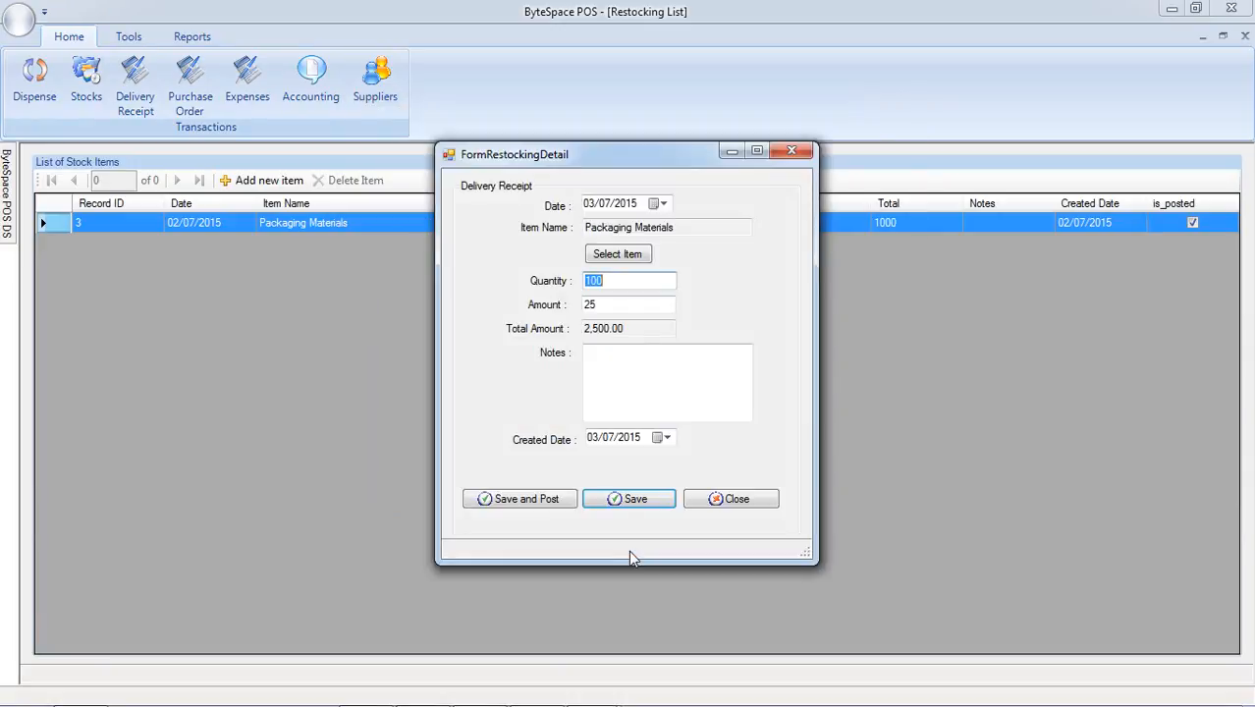
Set the delivered quantity of Packaging Materials to 90, and save and post the delivery receipt.
double_click(606, 307)
double_click(602, 281)
text(90)
double_click(609, 329)
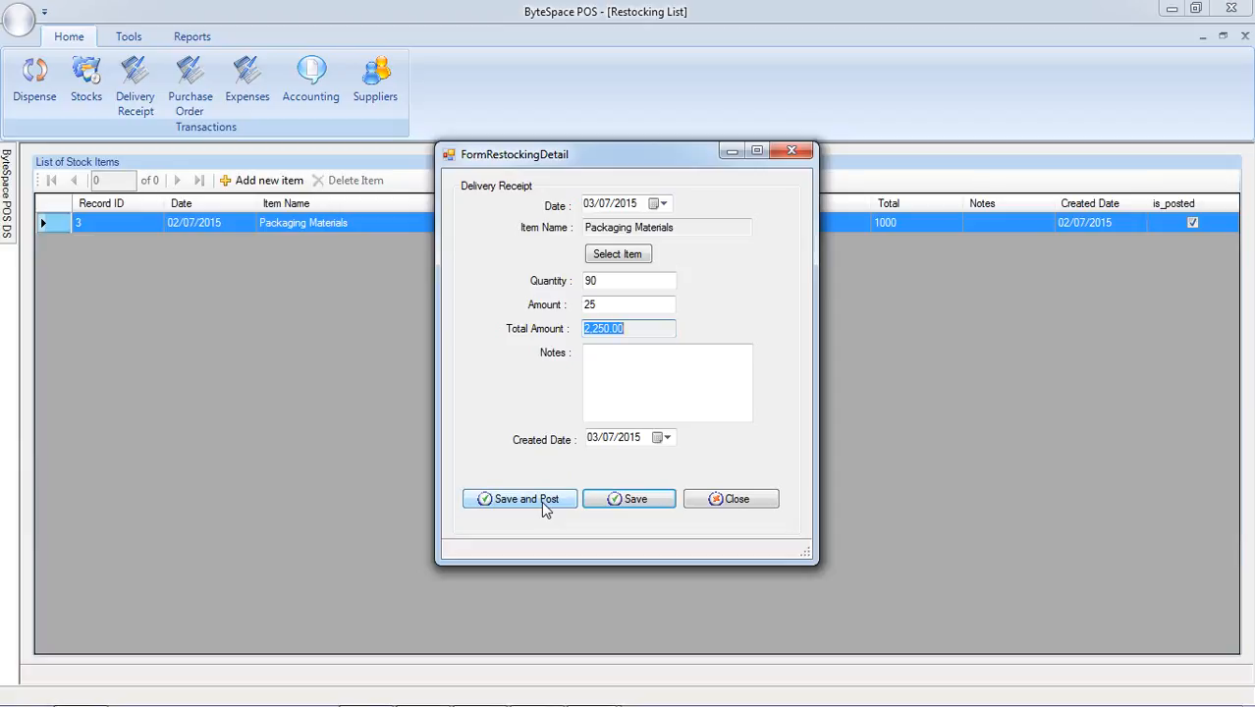
click(611, 304)
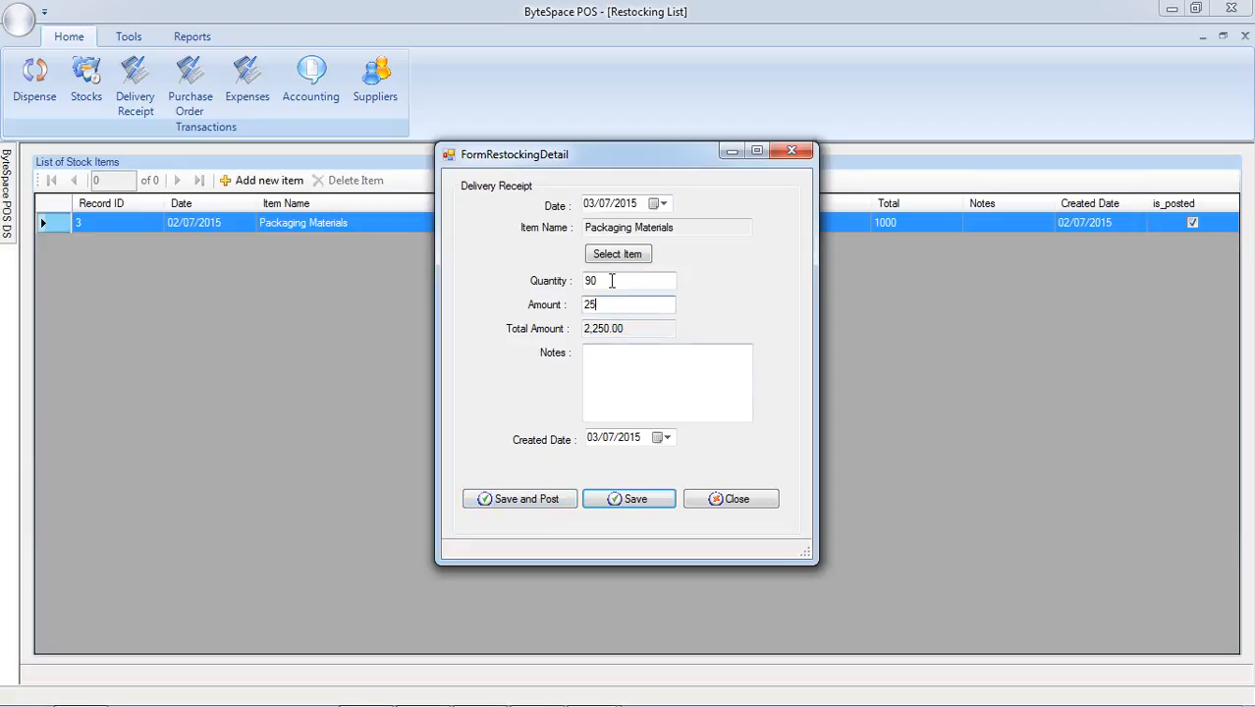
double_click(611, 280)
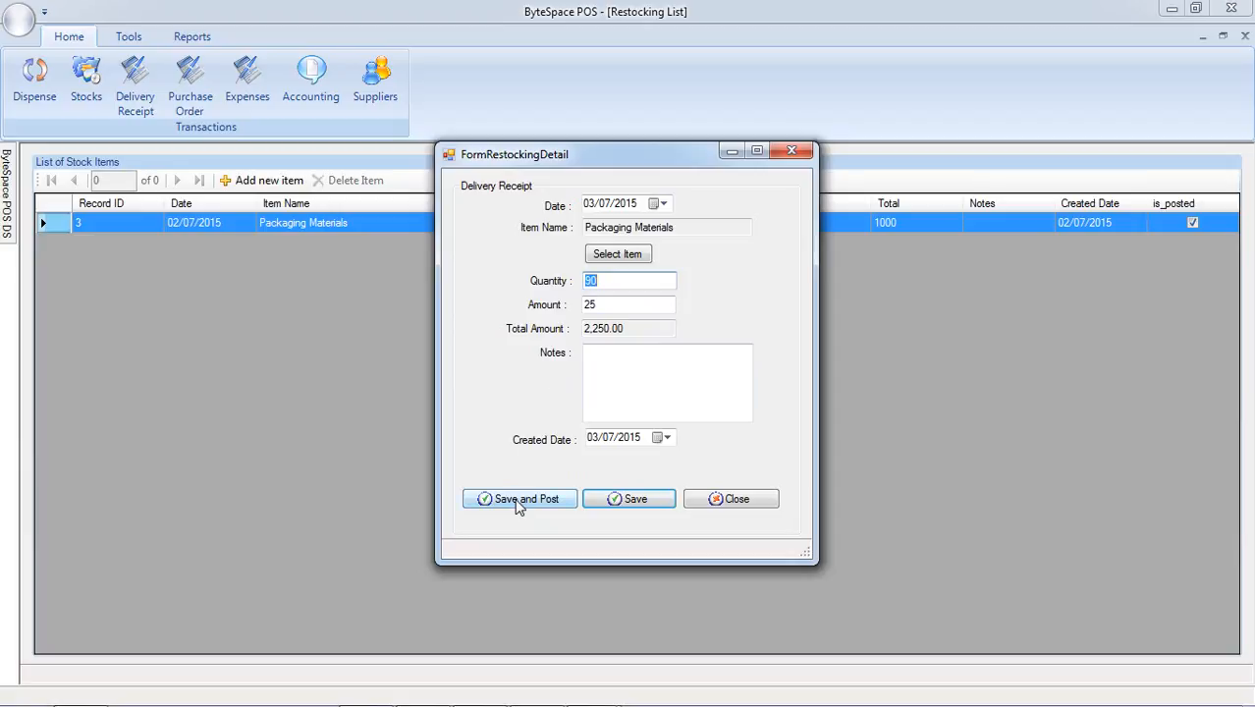
double_click(692, 227)
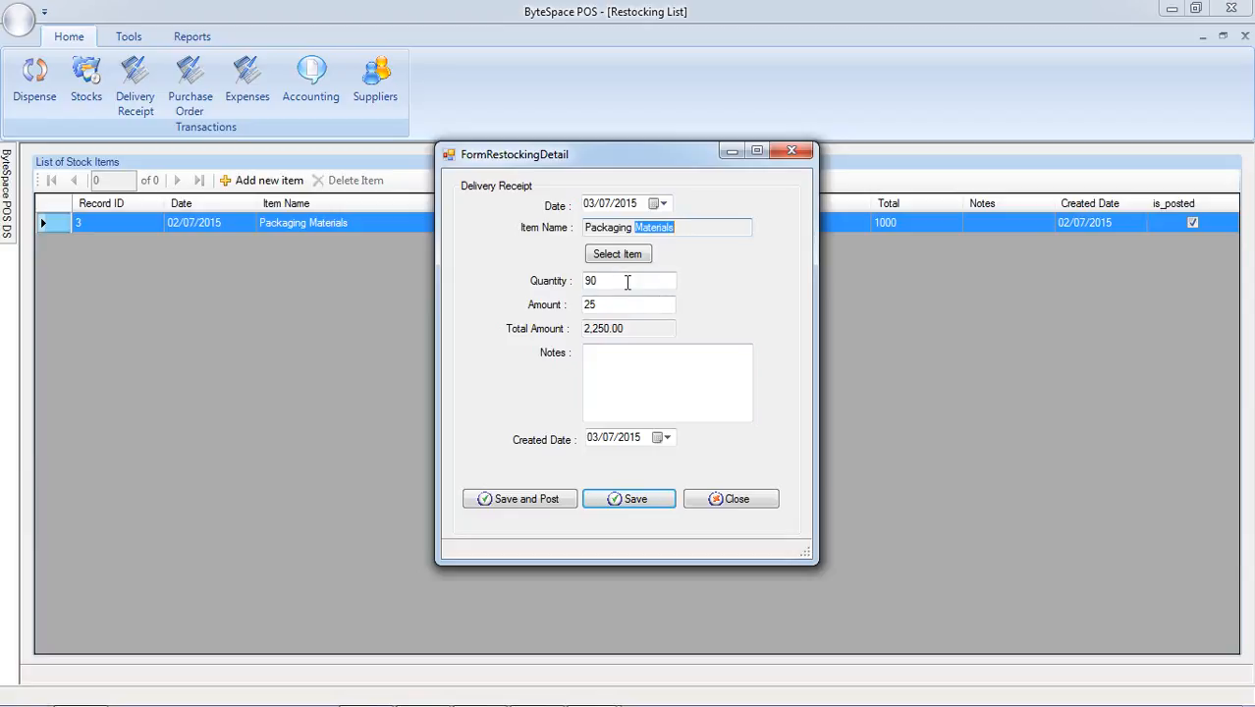
click(511, 498)
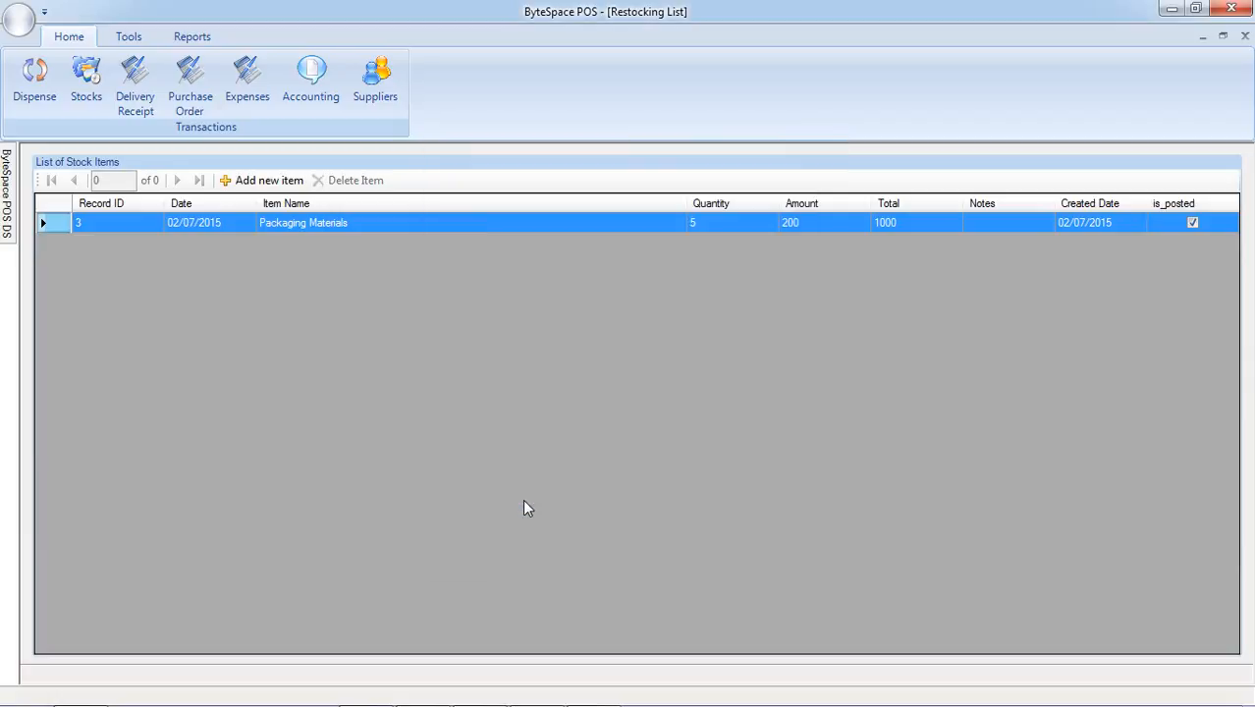
Check the Packaging Materials quantity in the stock records, and open the dispense records.
click(83, 91)
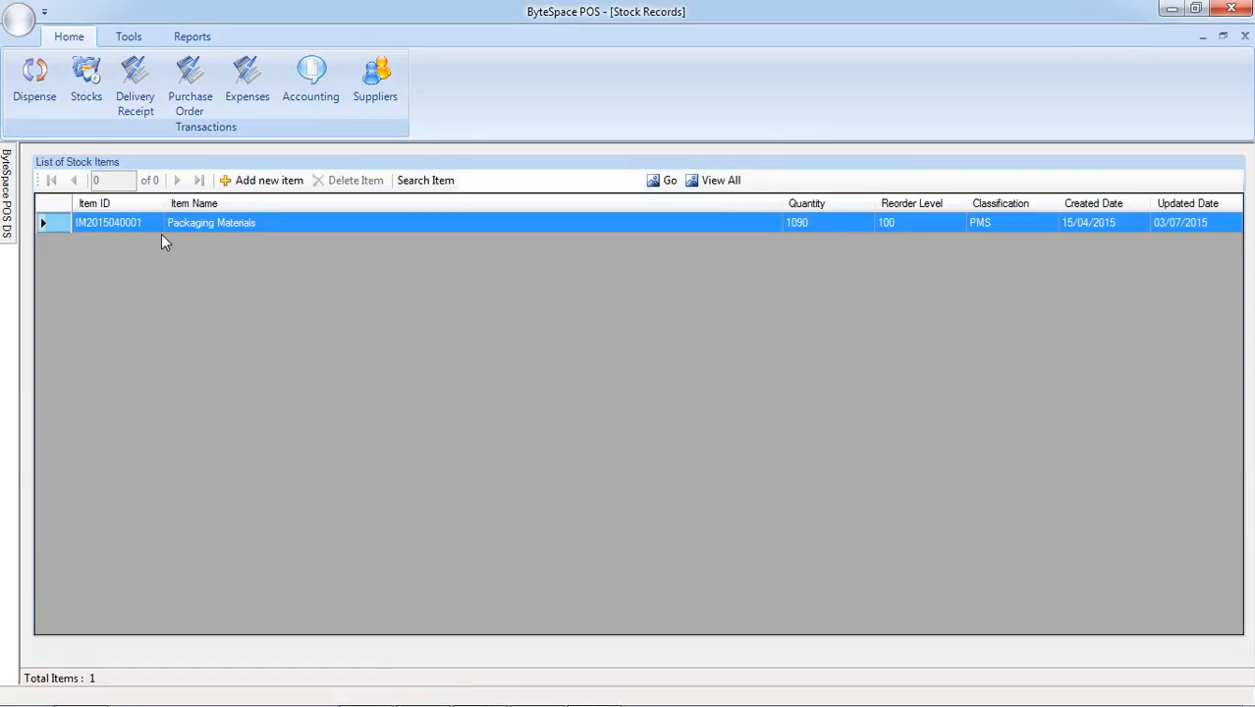
click(22, 84)
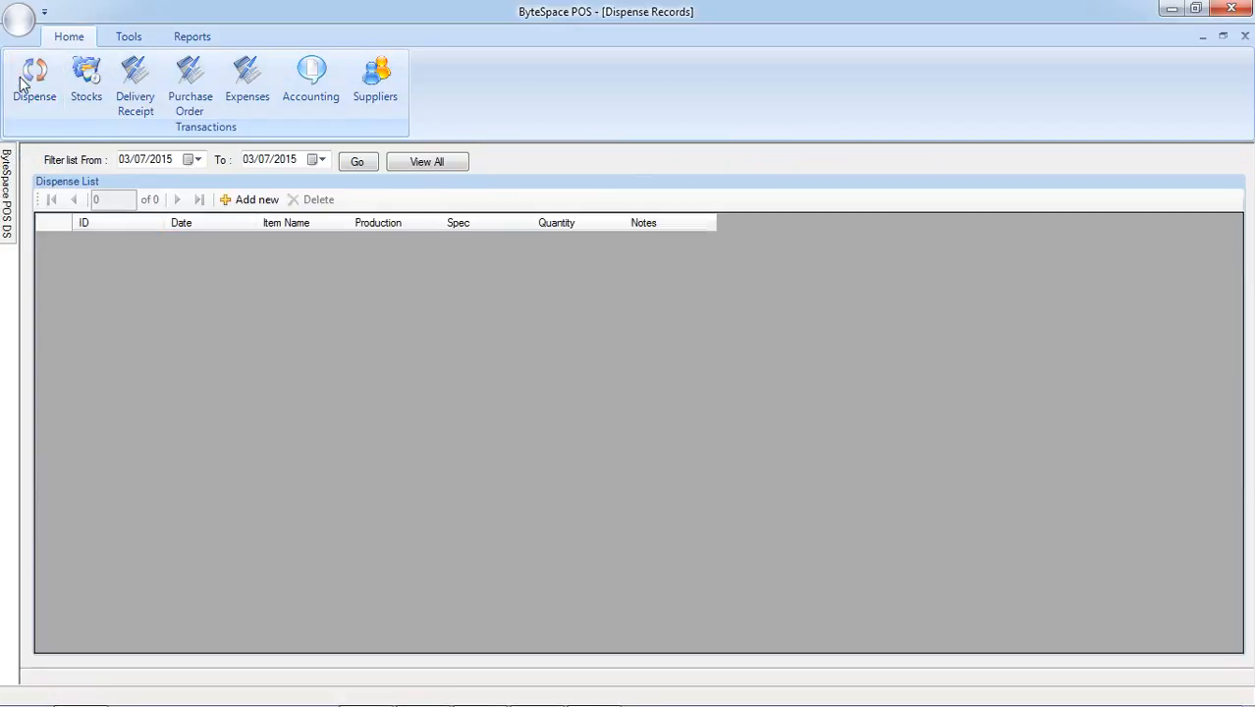
Add and save a dispense record for 1000 Packaging Materials with production "xxxx", spec "spec" and notes "1234".
click(245, 201)
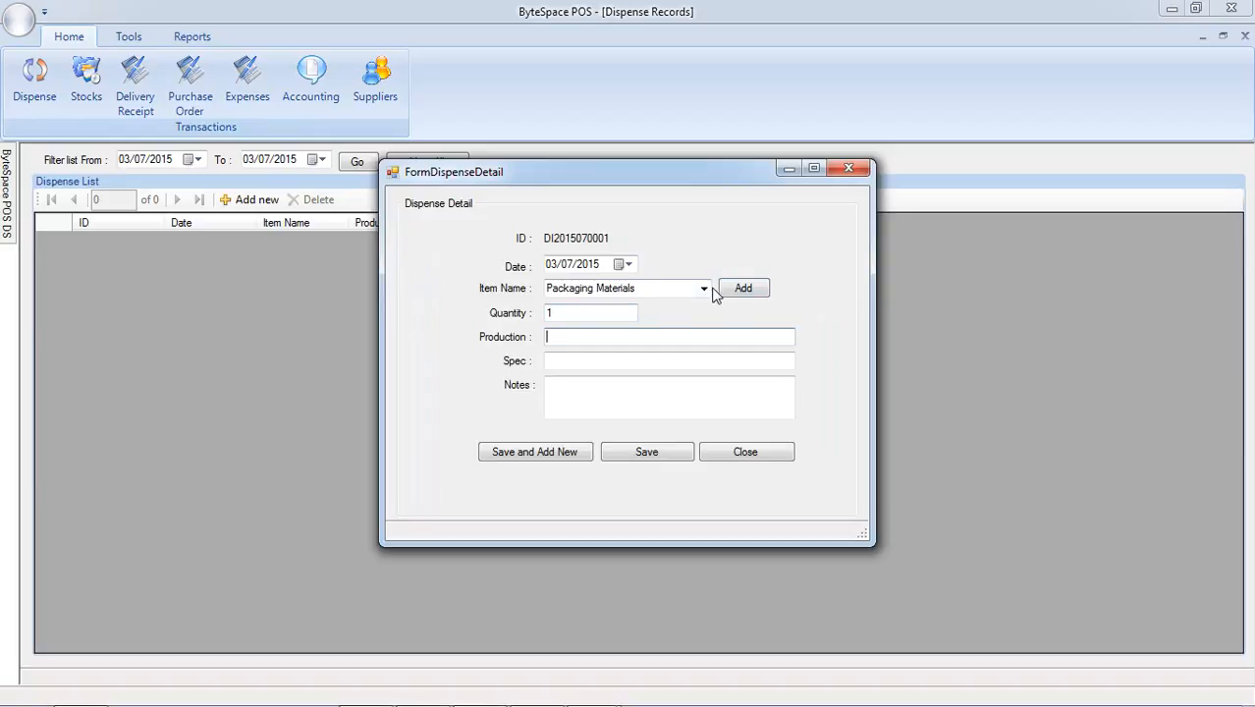
click(581, 312)
text(000)
click(576, 337)
text(xxxx)
key(Tab)
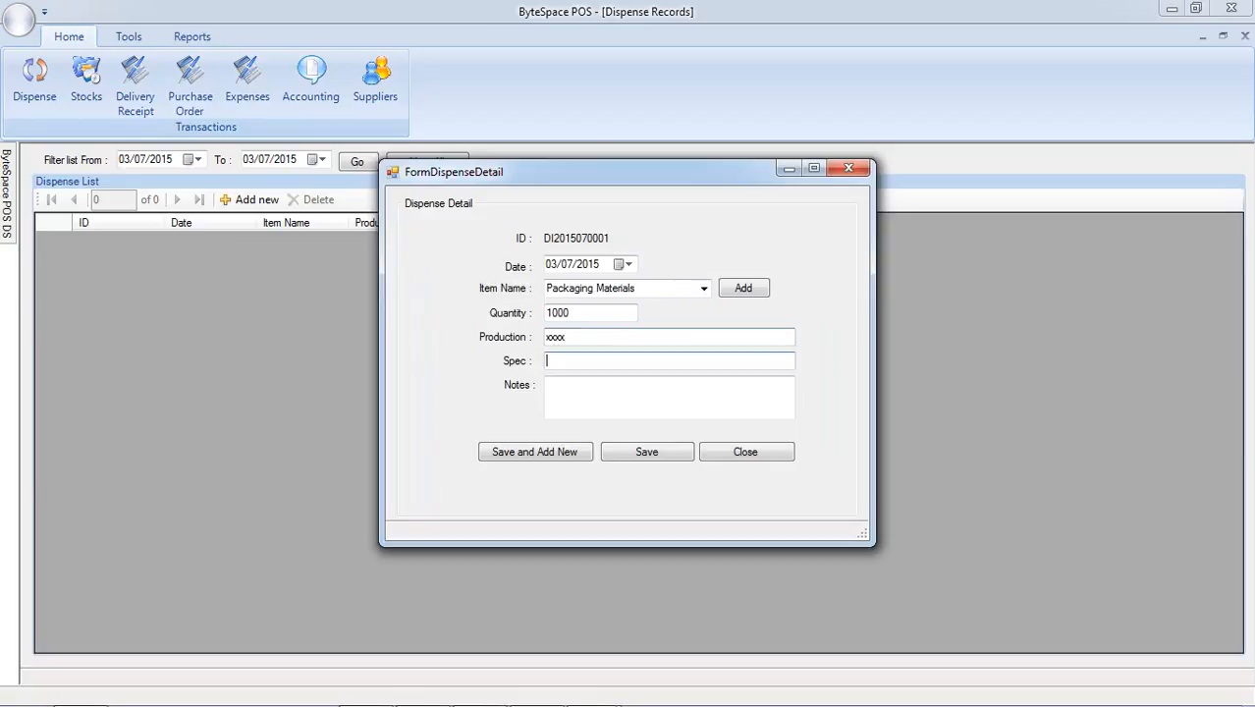
text(spec)
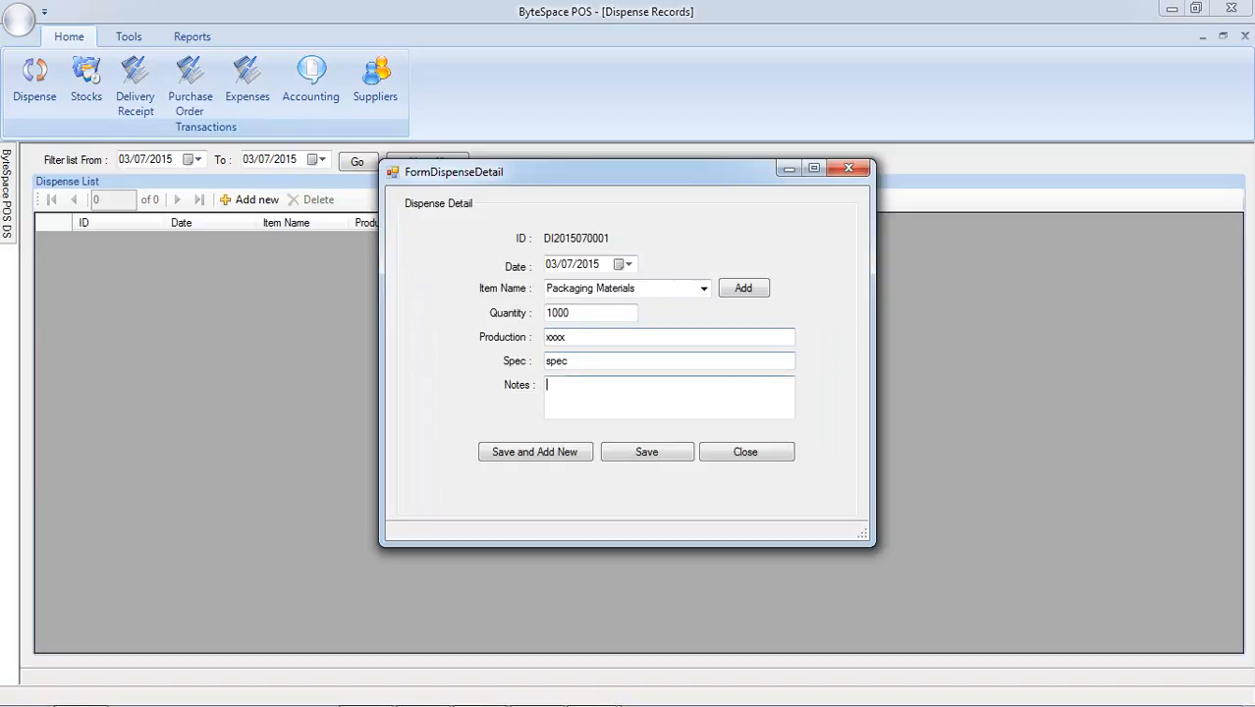
text(1234)
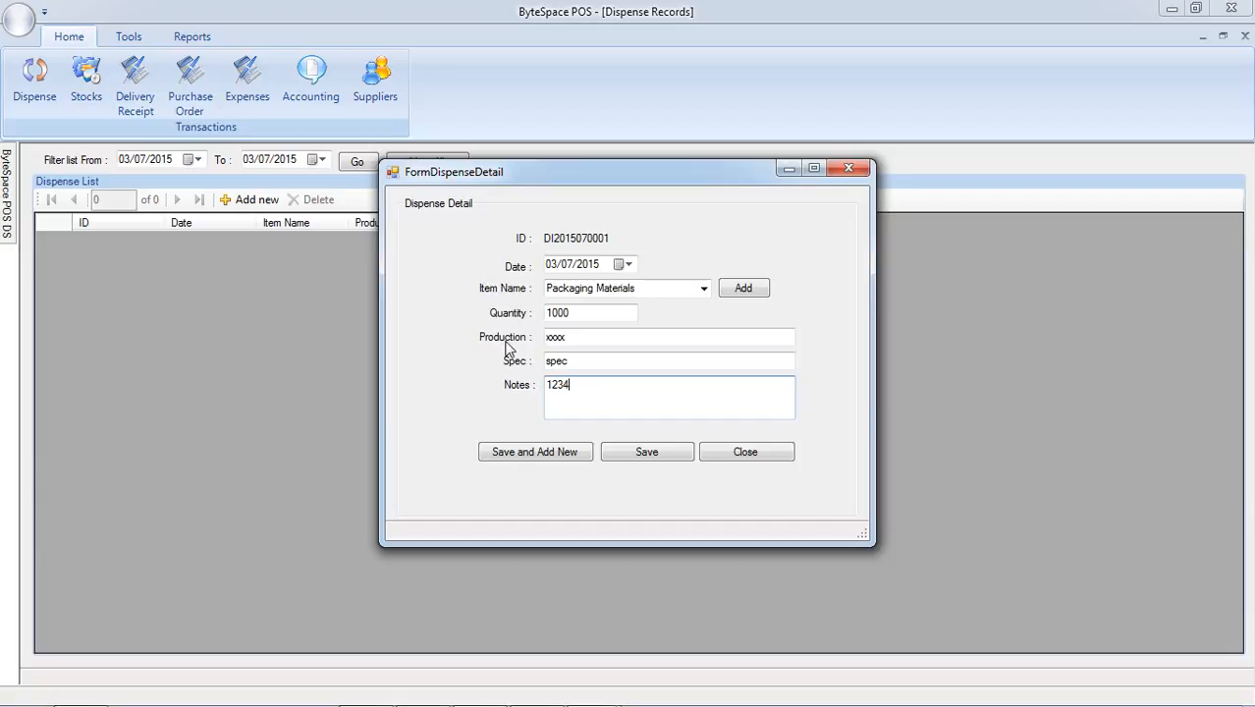
click(624, 455)
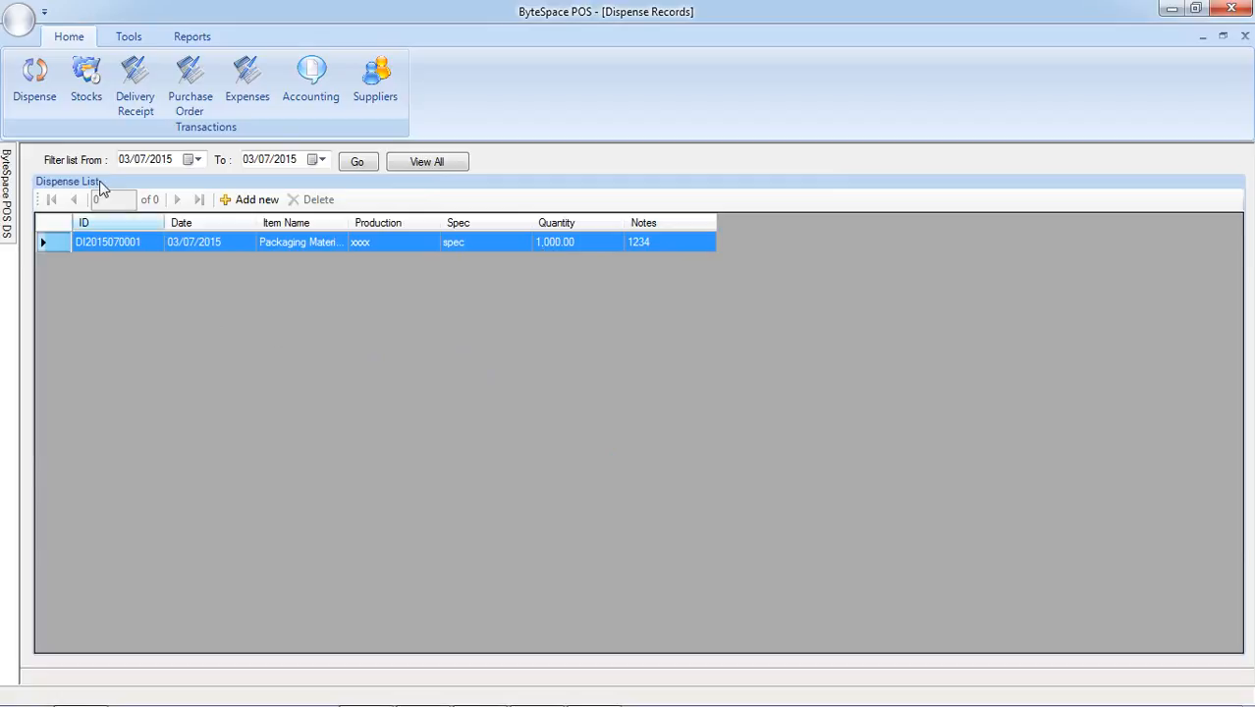
Check the Packaging Materials quantity in the stock records after dispensing, and return to the dispense records.
click(86, 84)
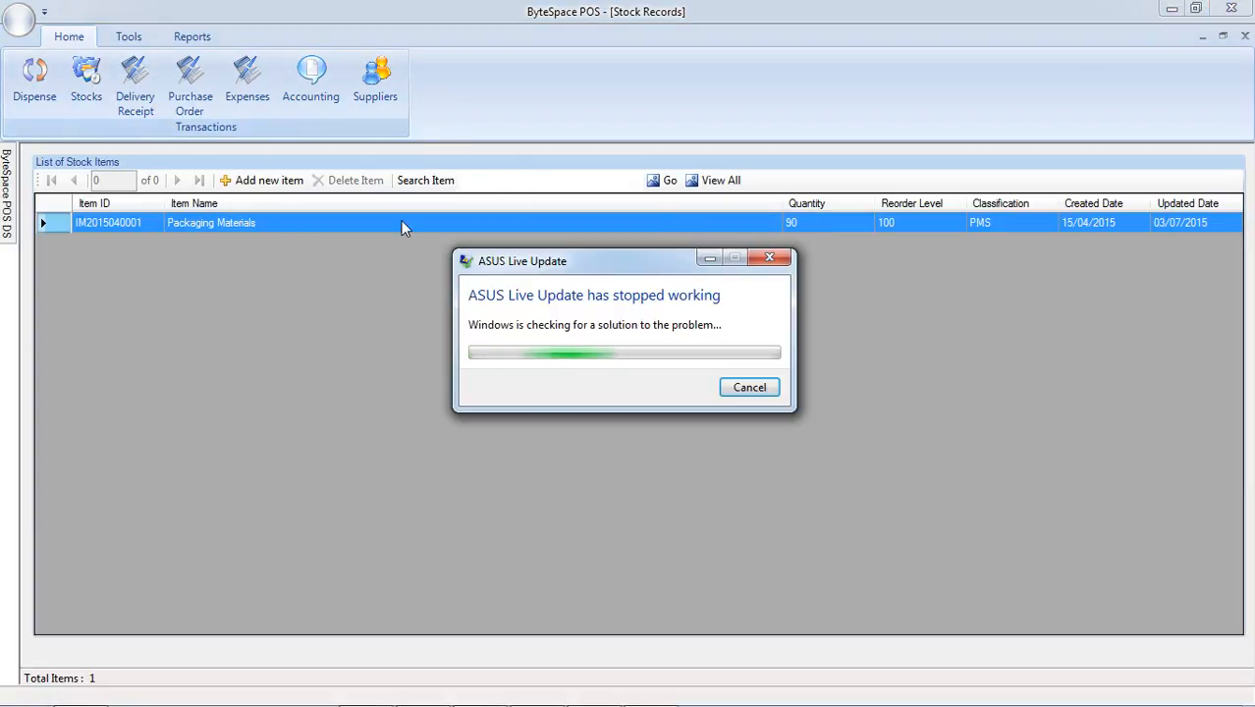
click(42, 102)
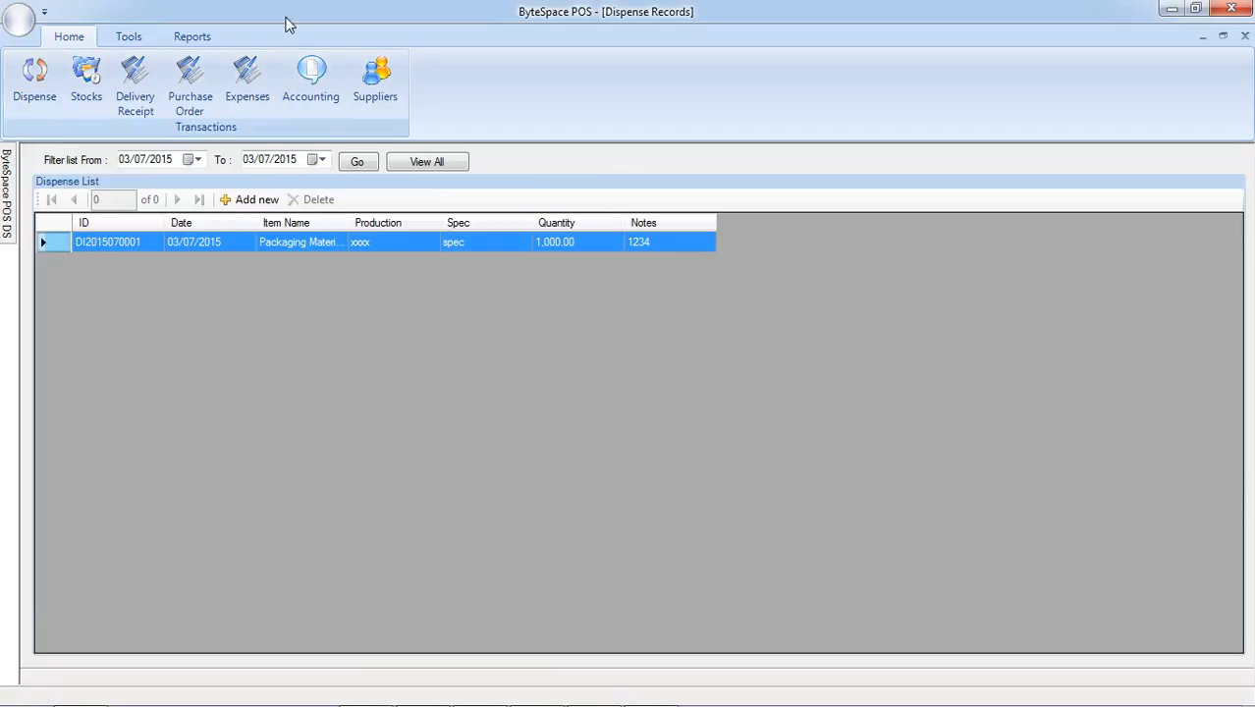
In the expense records, set the type of the Packaging Materials expense dated 03/07/2015 to Purchases and save it.
click(260, 111)
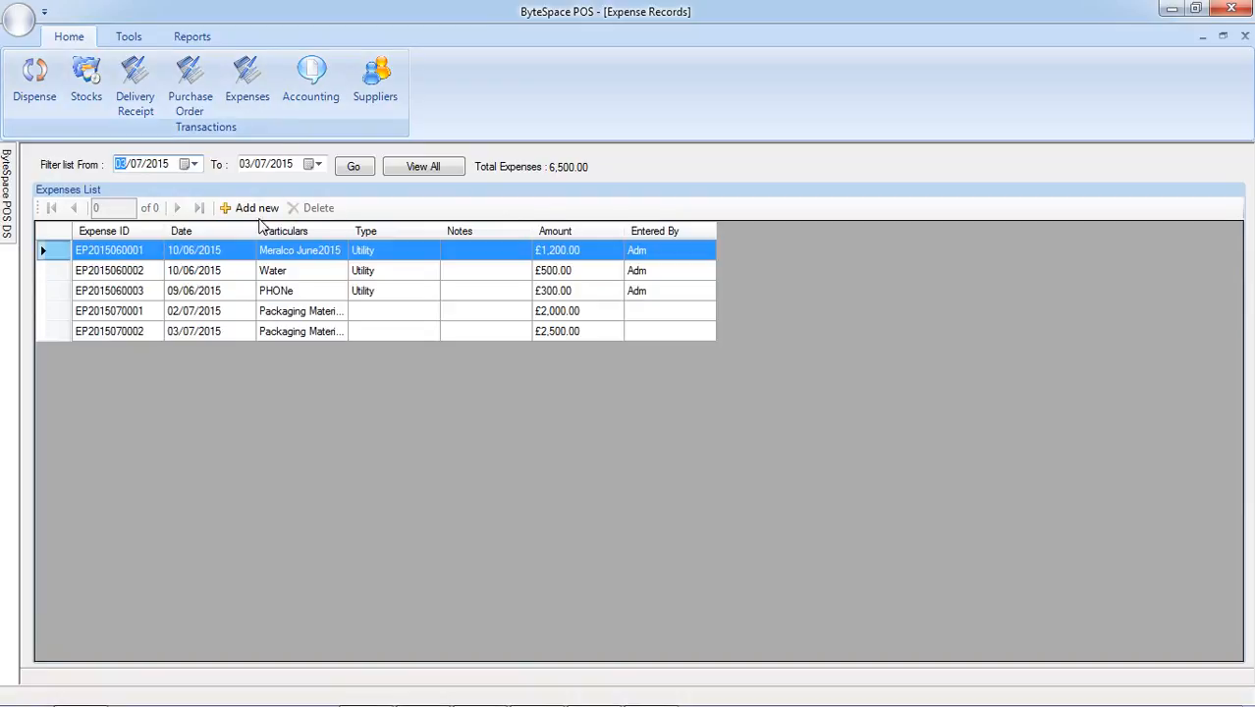
click(331, 320)
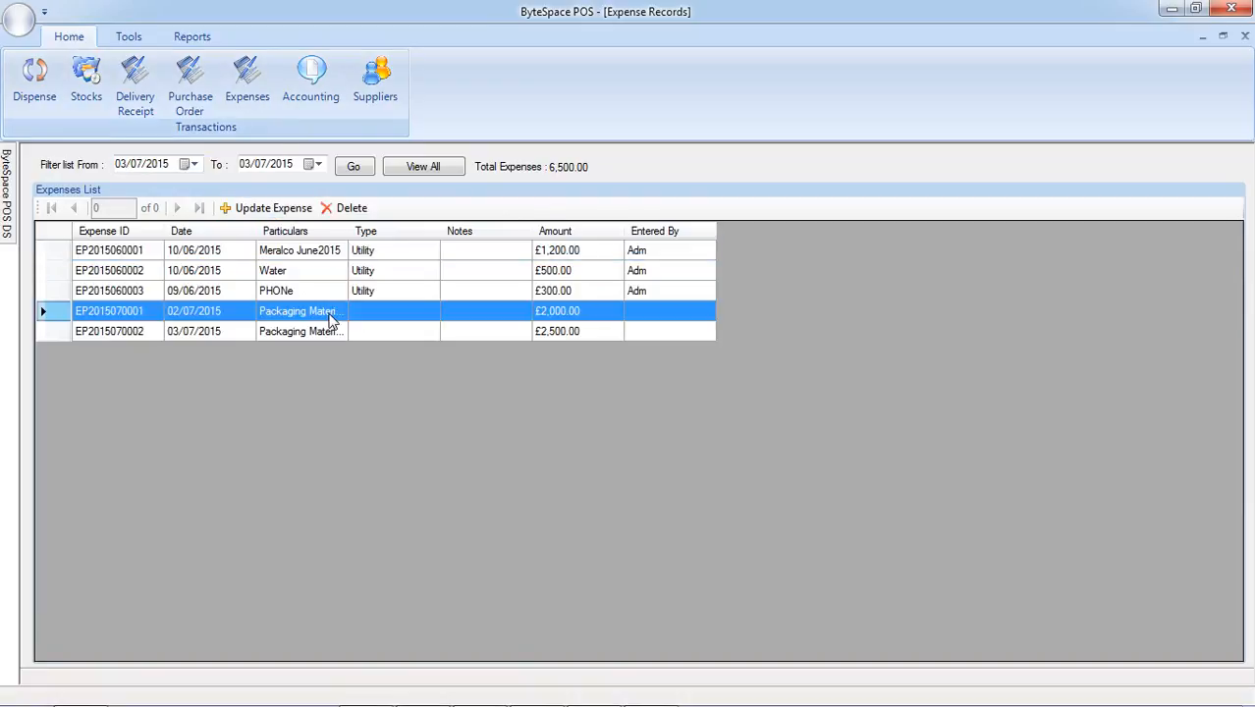
click(328, 336)
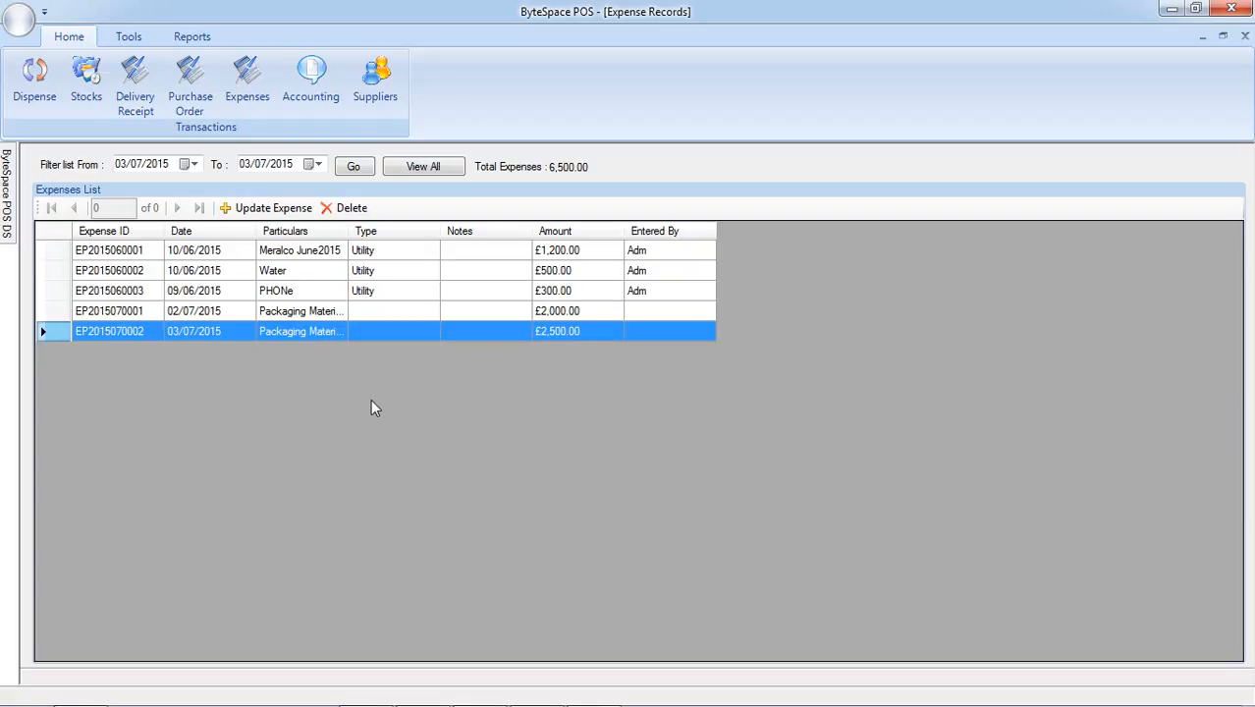
click(275, 208)
click(704, 288)
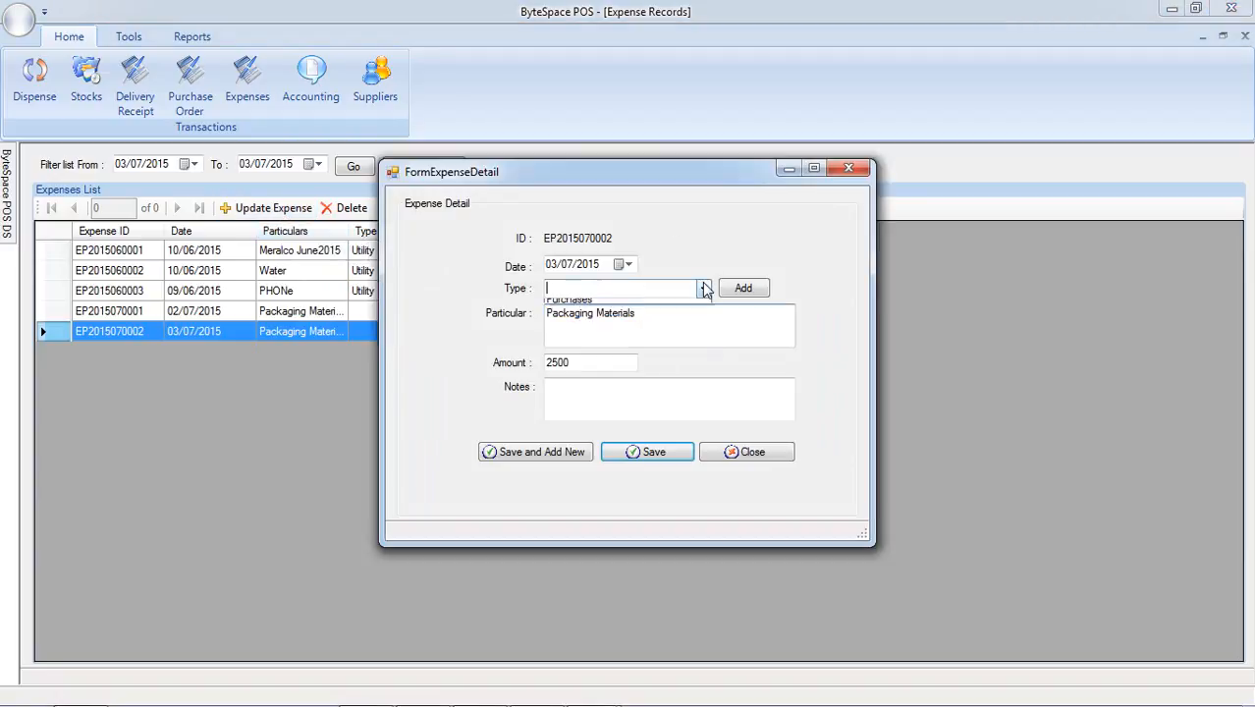
click(668, 317)
click(646, 444)
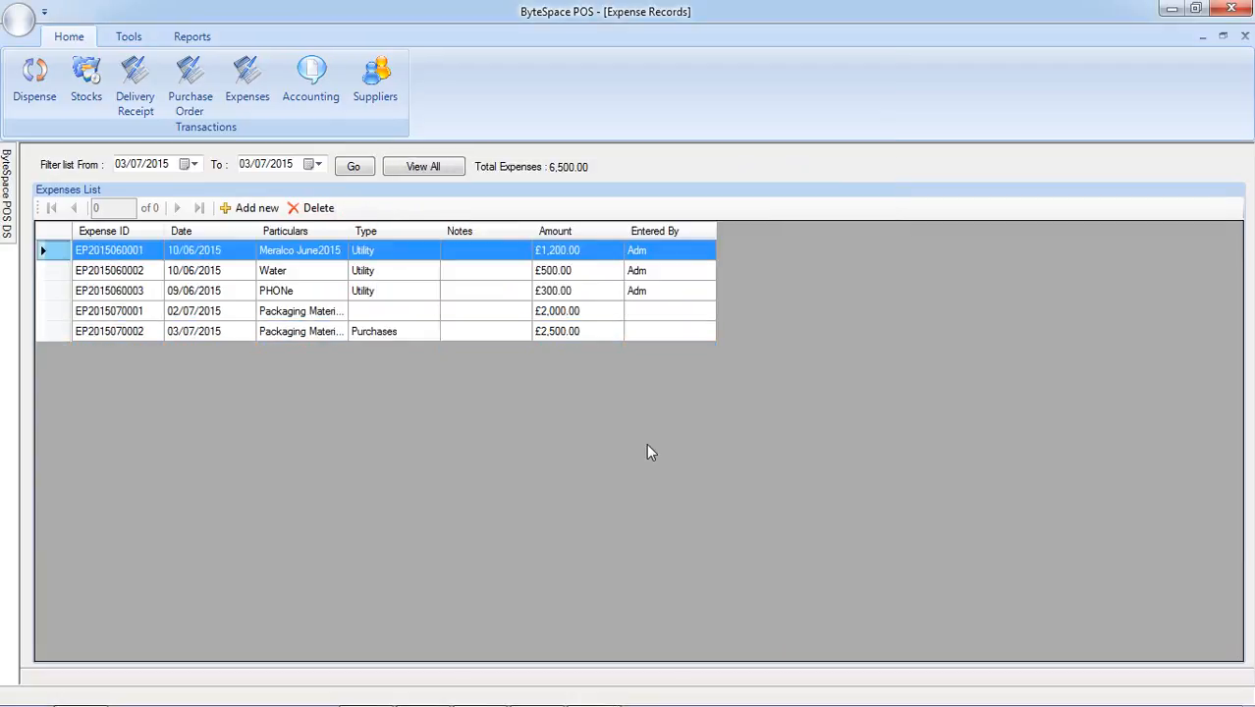
Set the type of the Packaging Materials expense dated 02/07/2015 to Purchases and save it.
click(280, 312)
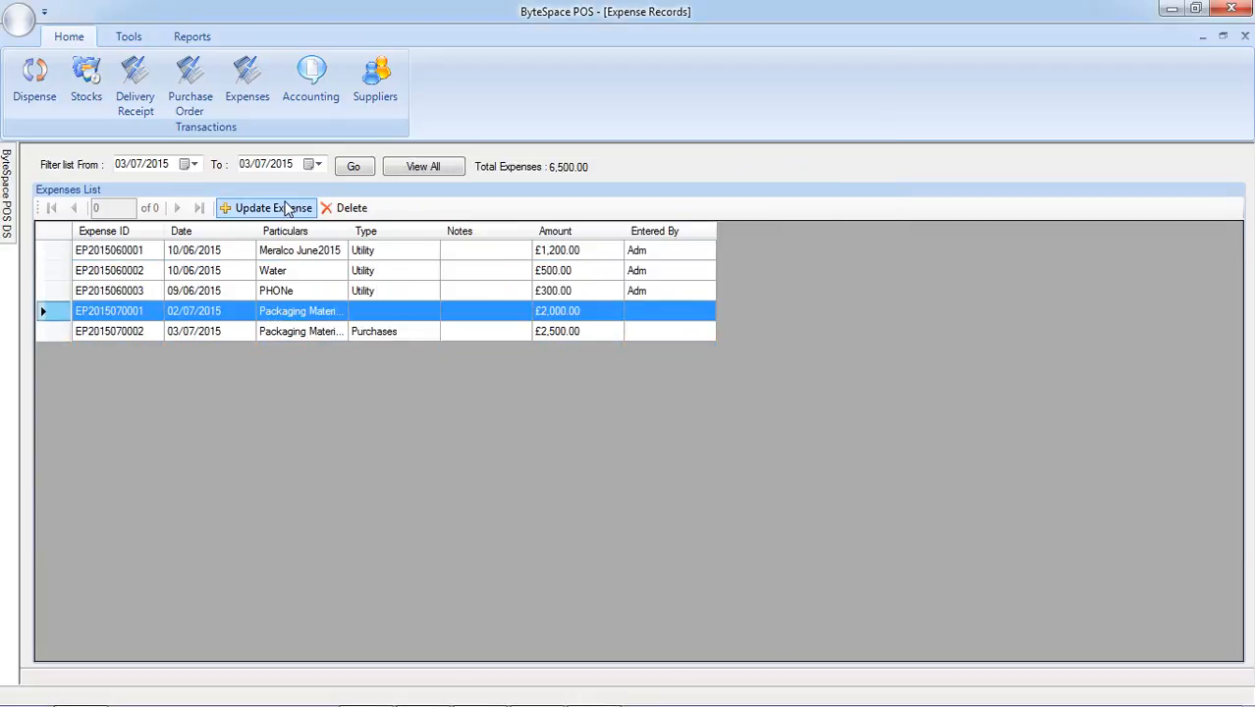
click(281, 208)
click(704, 289)
click(655, 319)
click(659, 457)
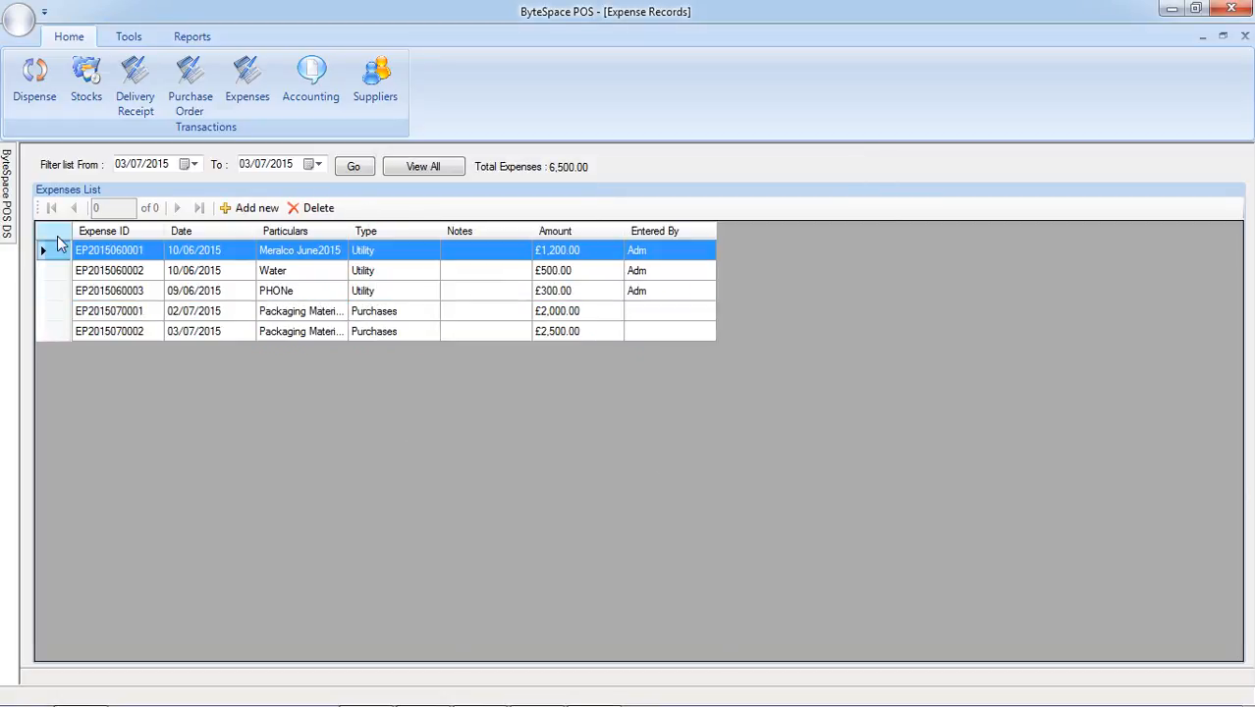
Add and save a new Utility expense with the particular "internet" and an amount of 1000.
click(222, 209)
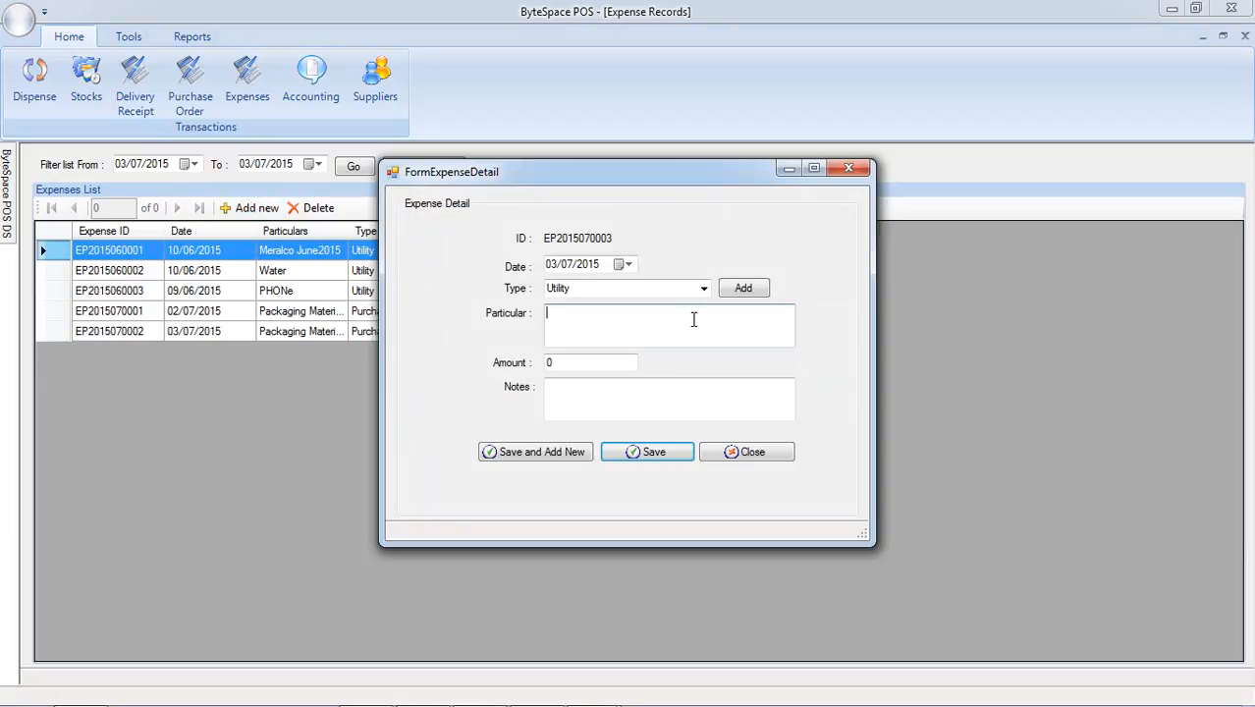
text(I)
text(intern)
text(et)
click(572, 368)
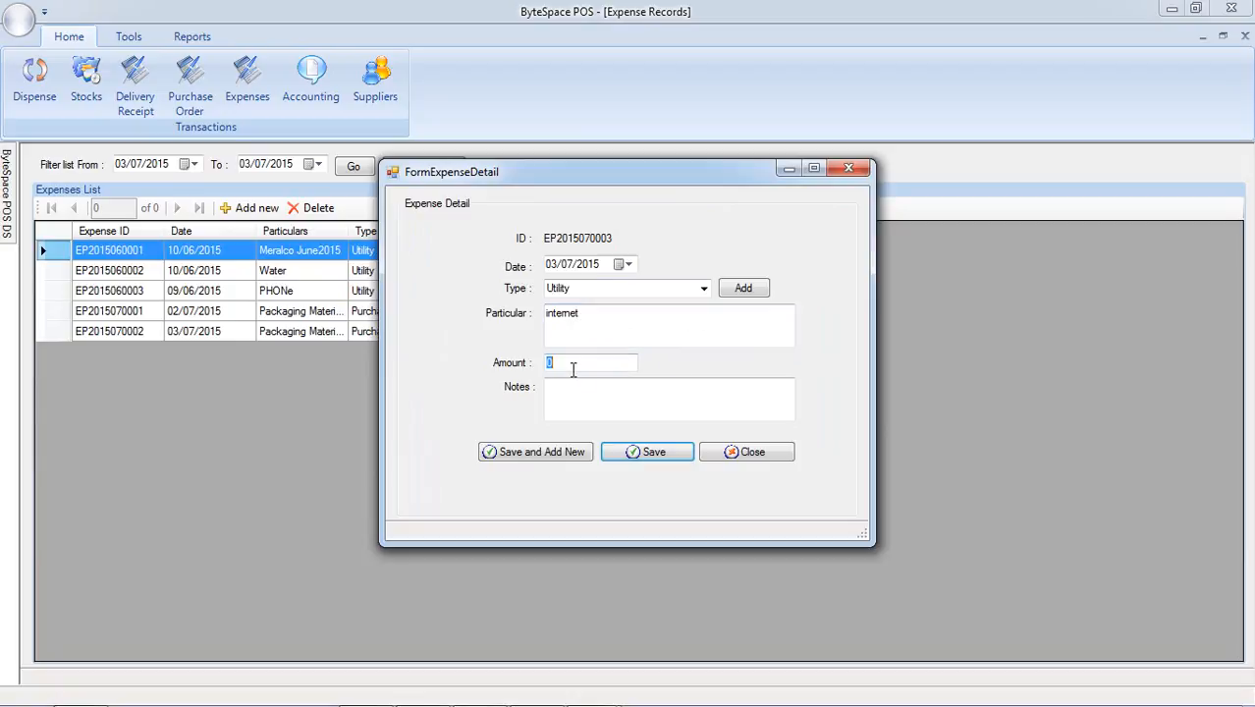
text(1000)
click(617, 453)
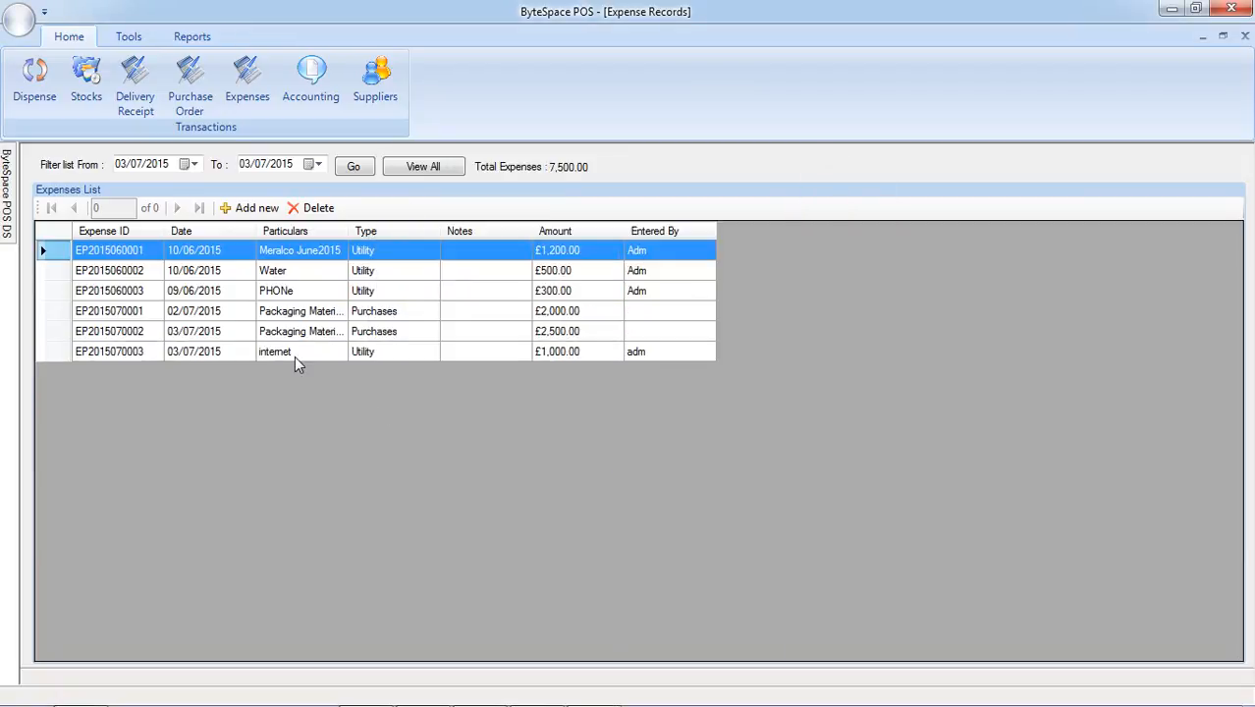
Review the account ledger and the supplier list, and view the blank new supplier form before closing it unsaved.
click(317, 104)
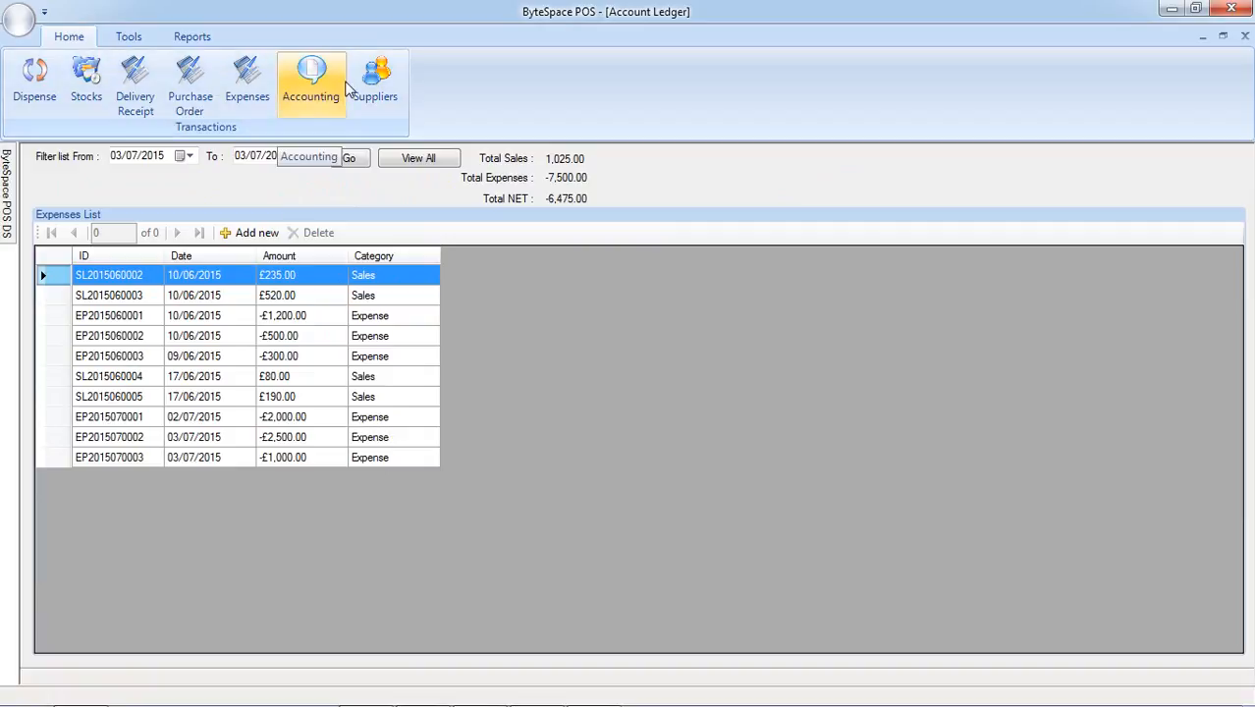
click(380, 100)
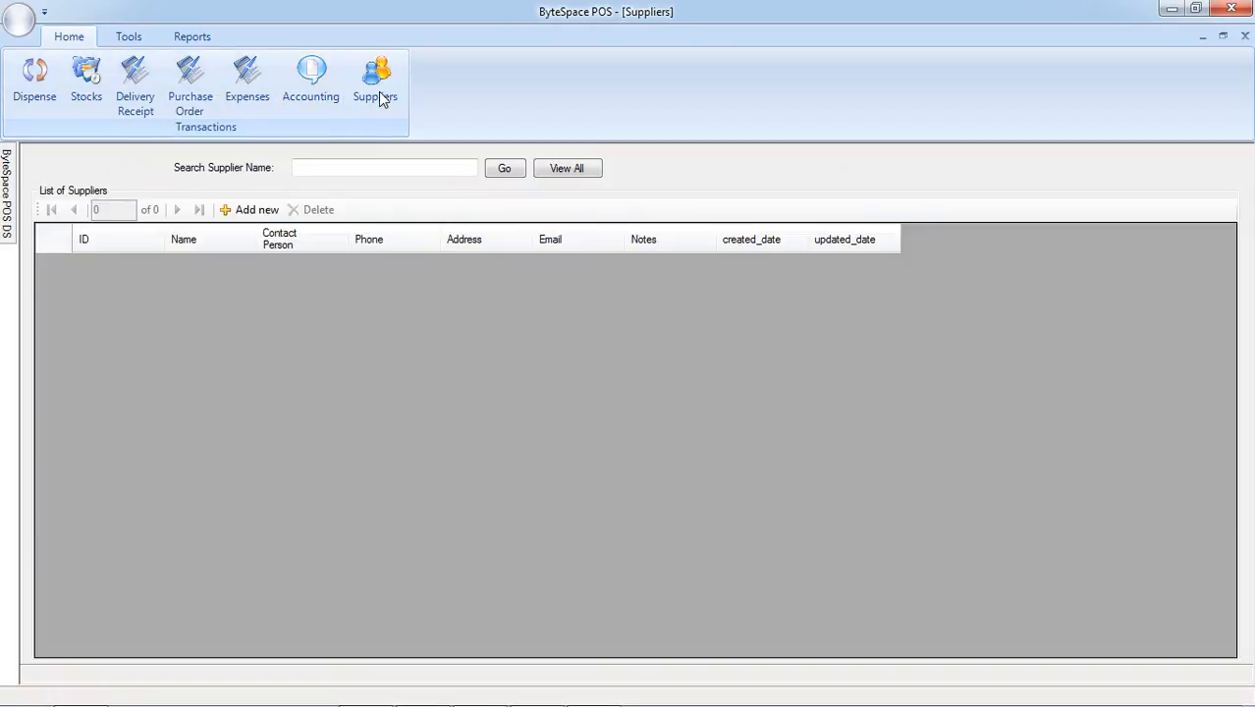
click(251, 211)
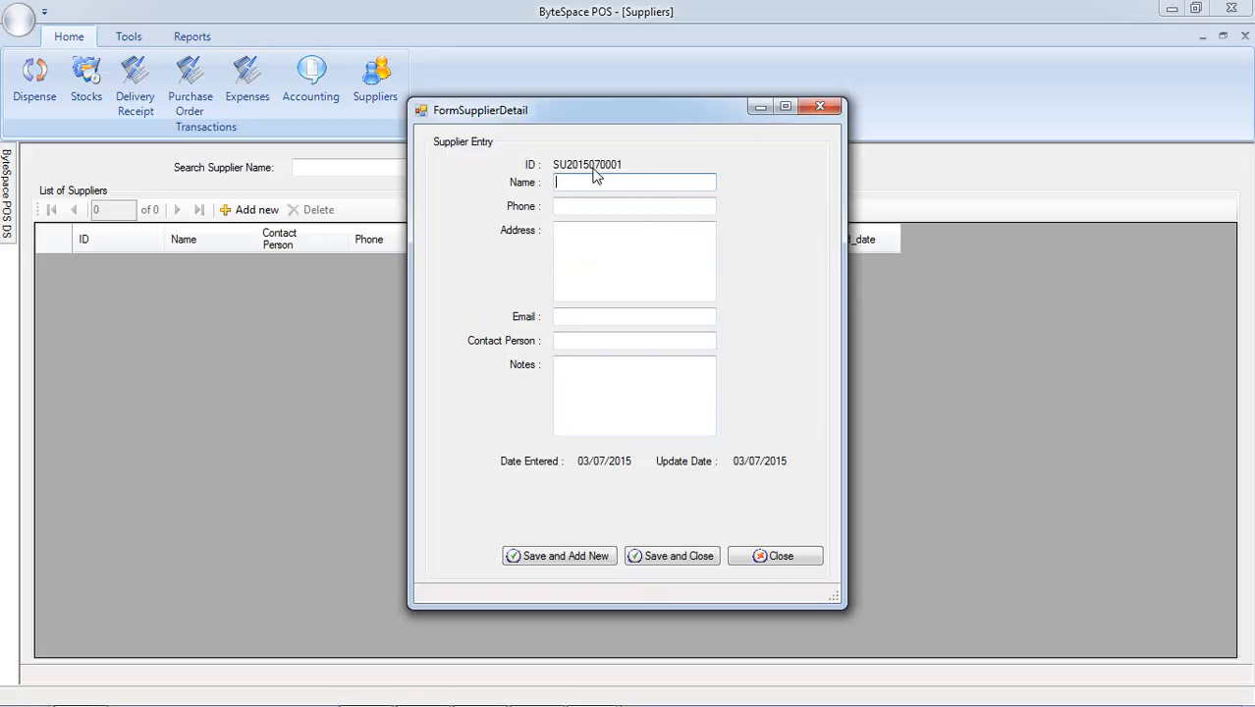
click(761, 556)
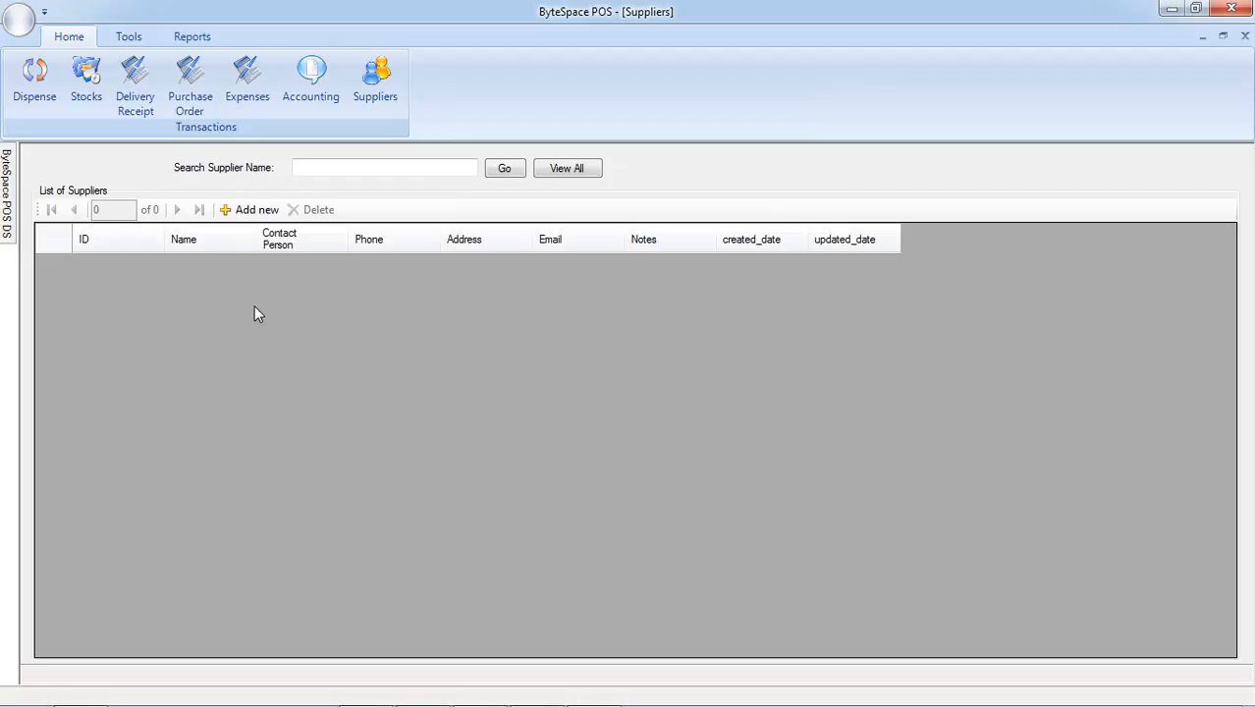
Review the Packaging Materials entry in the stock records once more and reopen the dispense records.
click(87, 96)
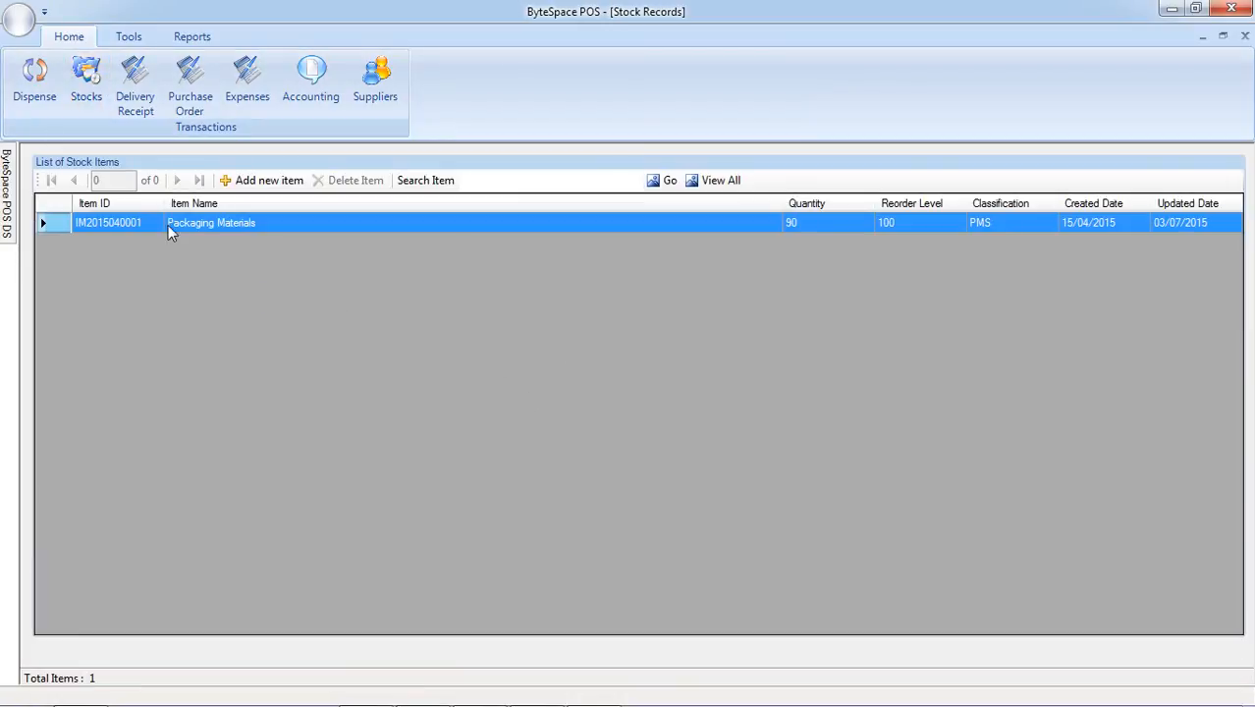
click(35, 77)
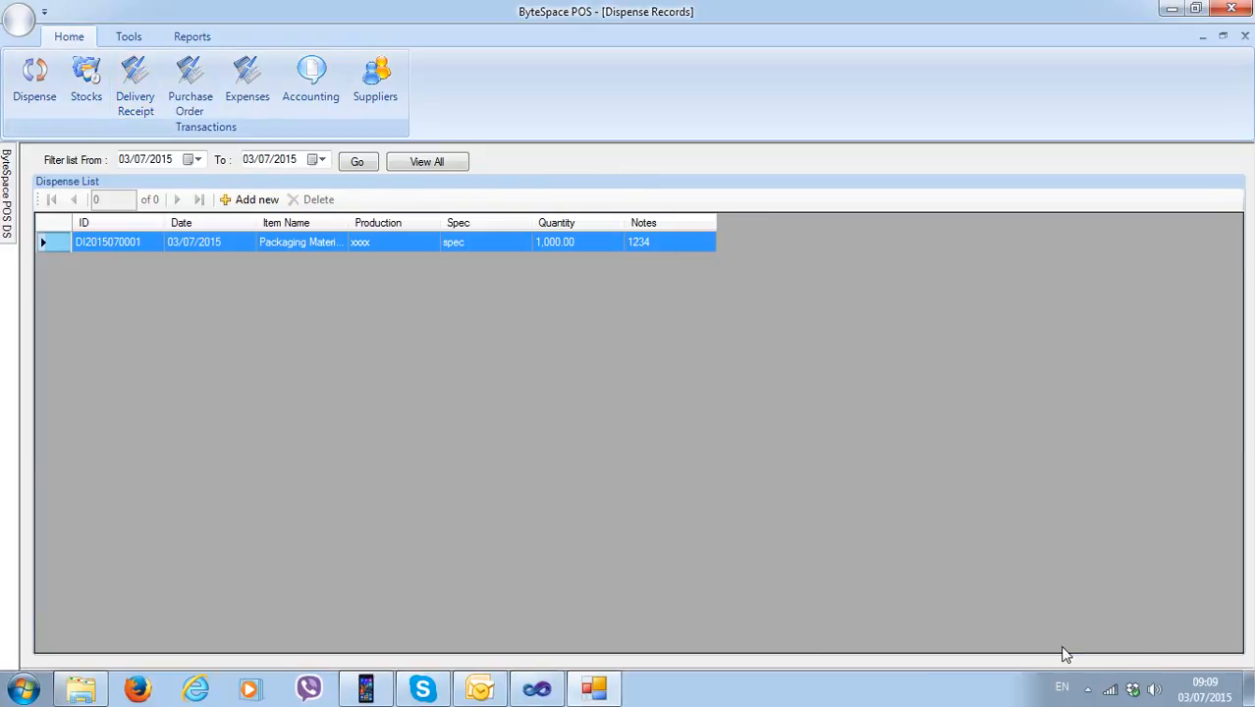
click(1087, 688)
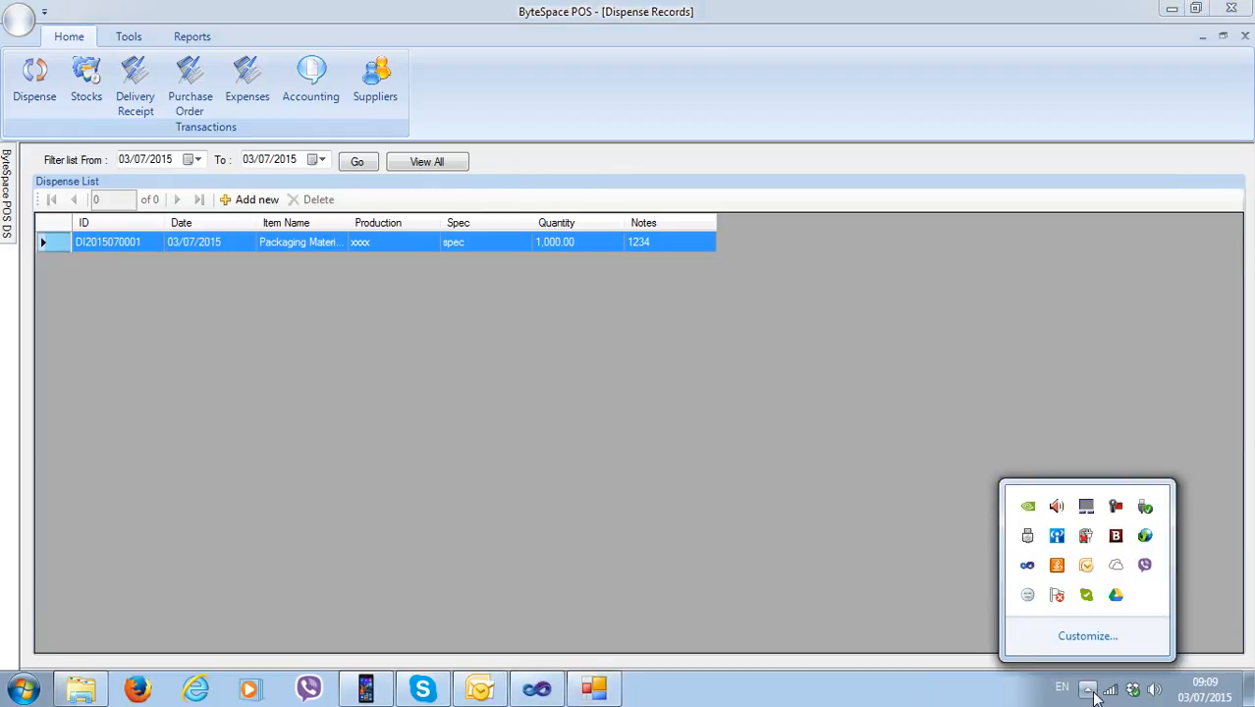
click(1116, 510)
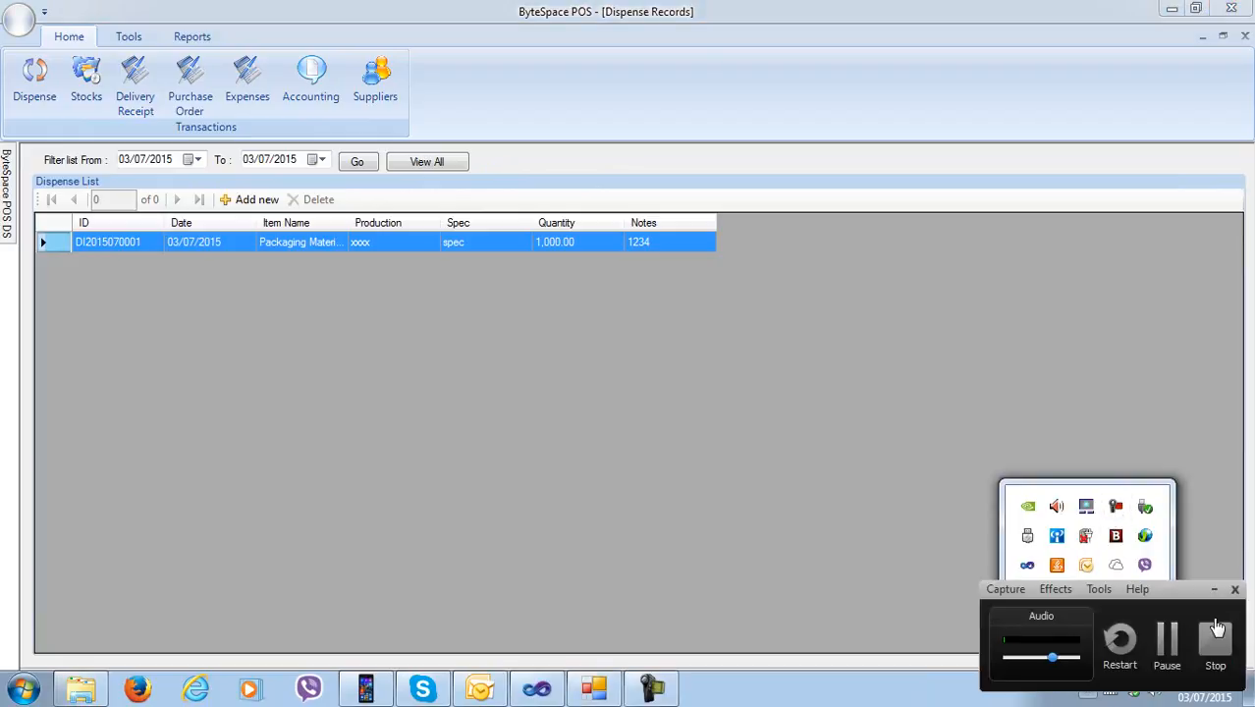